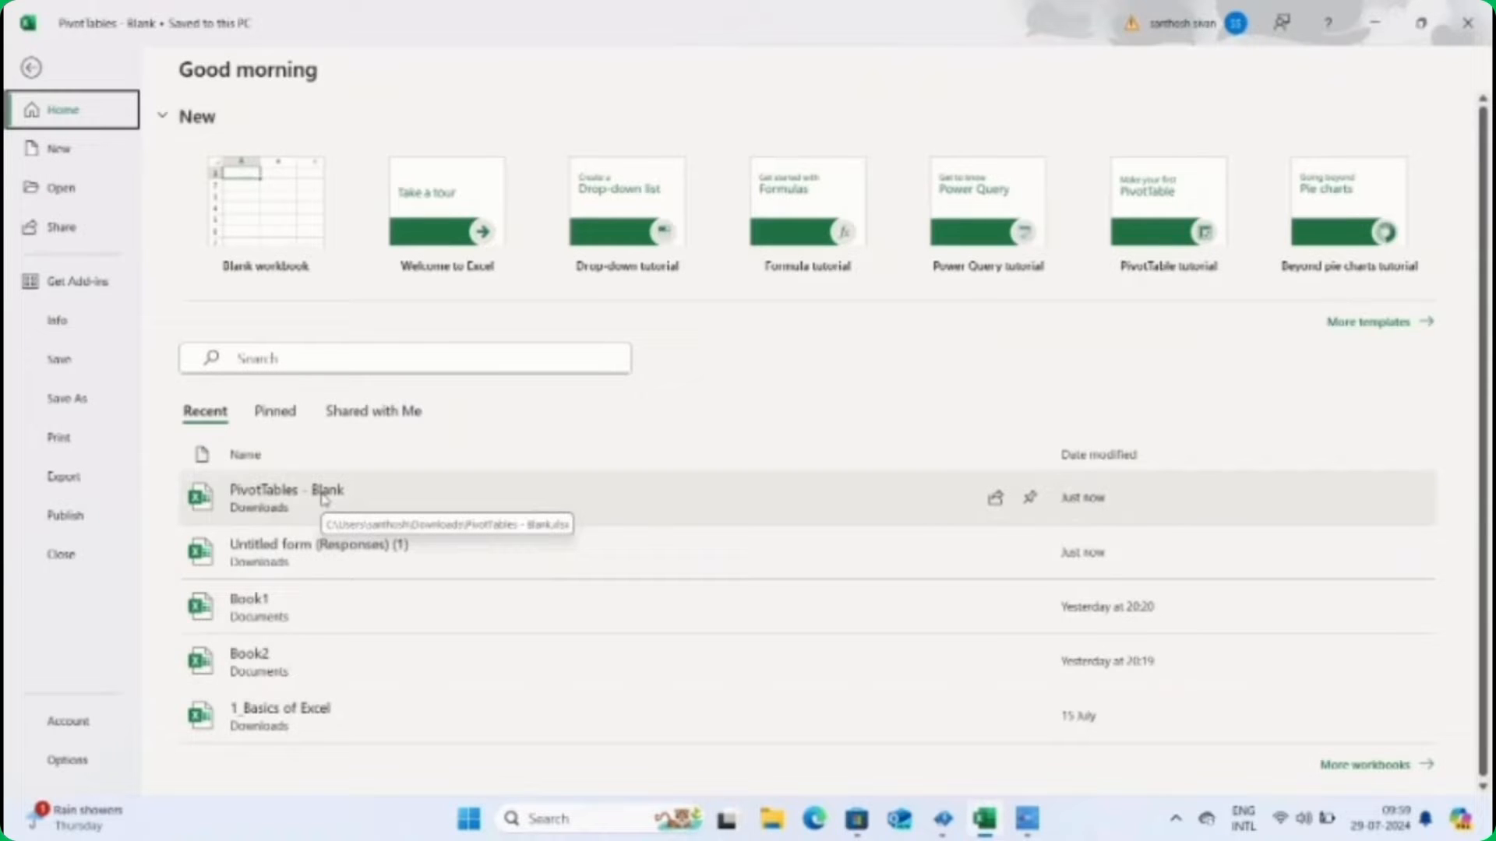
# - Open the PivotTables - Blank workbook and go to the last record in the State column of the Orders sheet
pyautogui.click(324, 499)
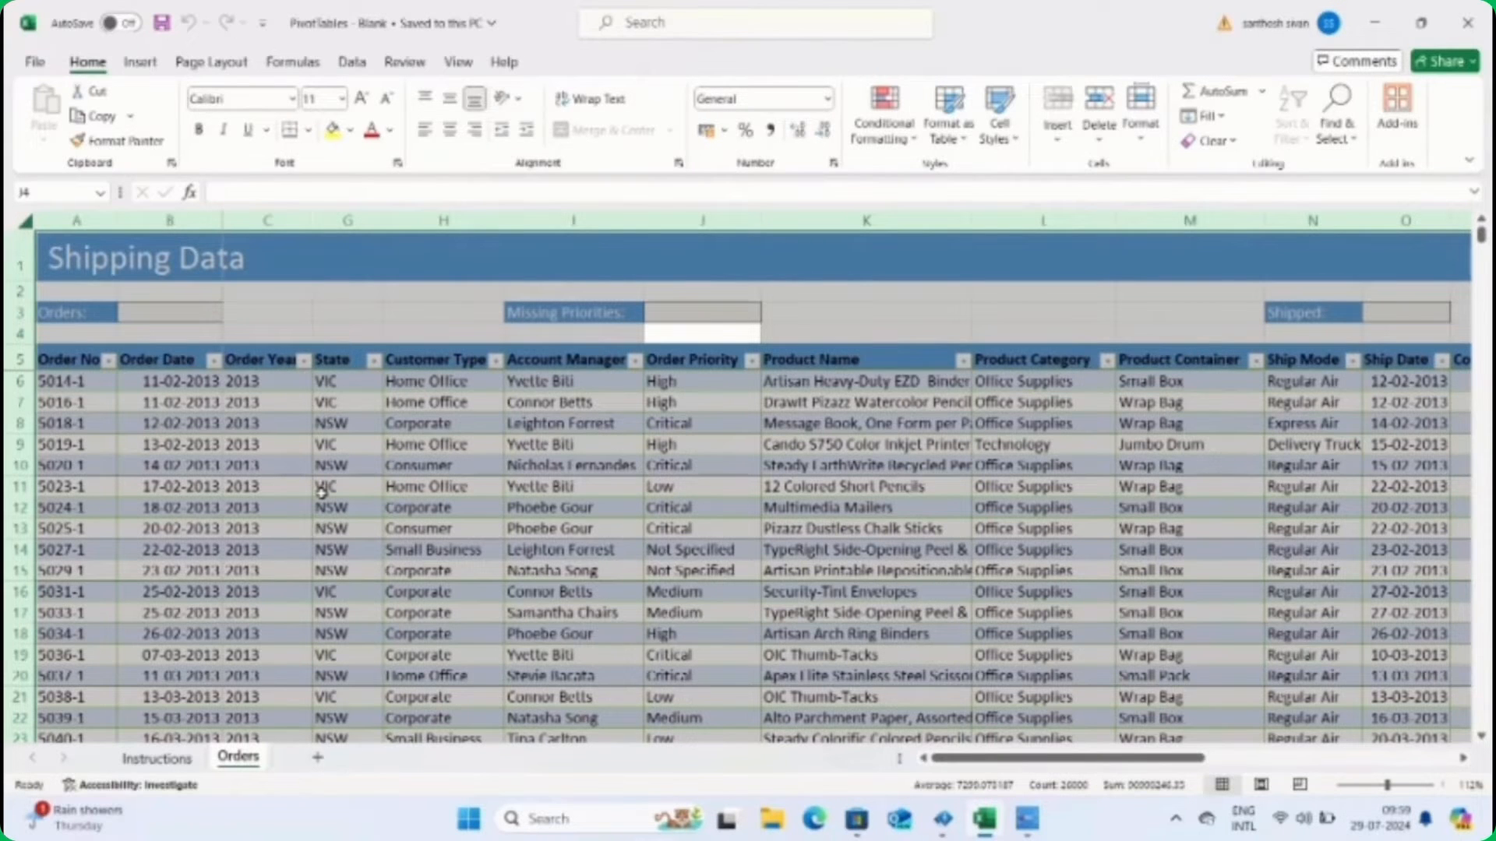
pyautogui.click(321, 491)
pyautogui.hotkey('ctrl', 'Down')
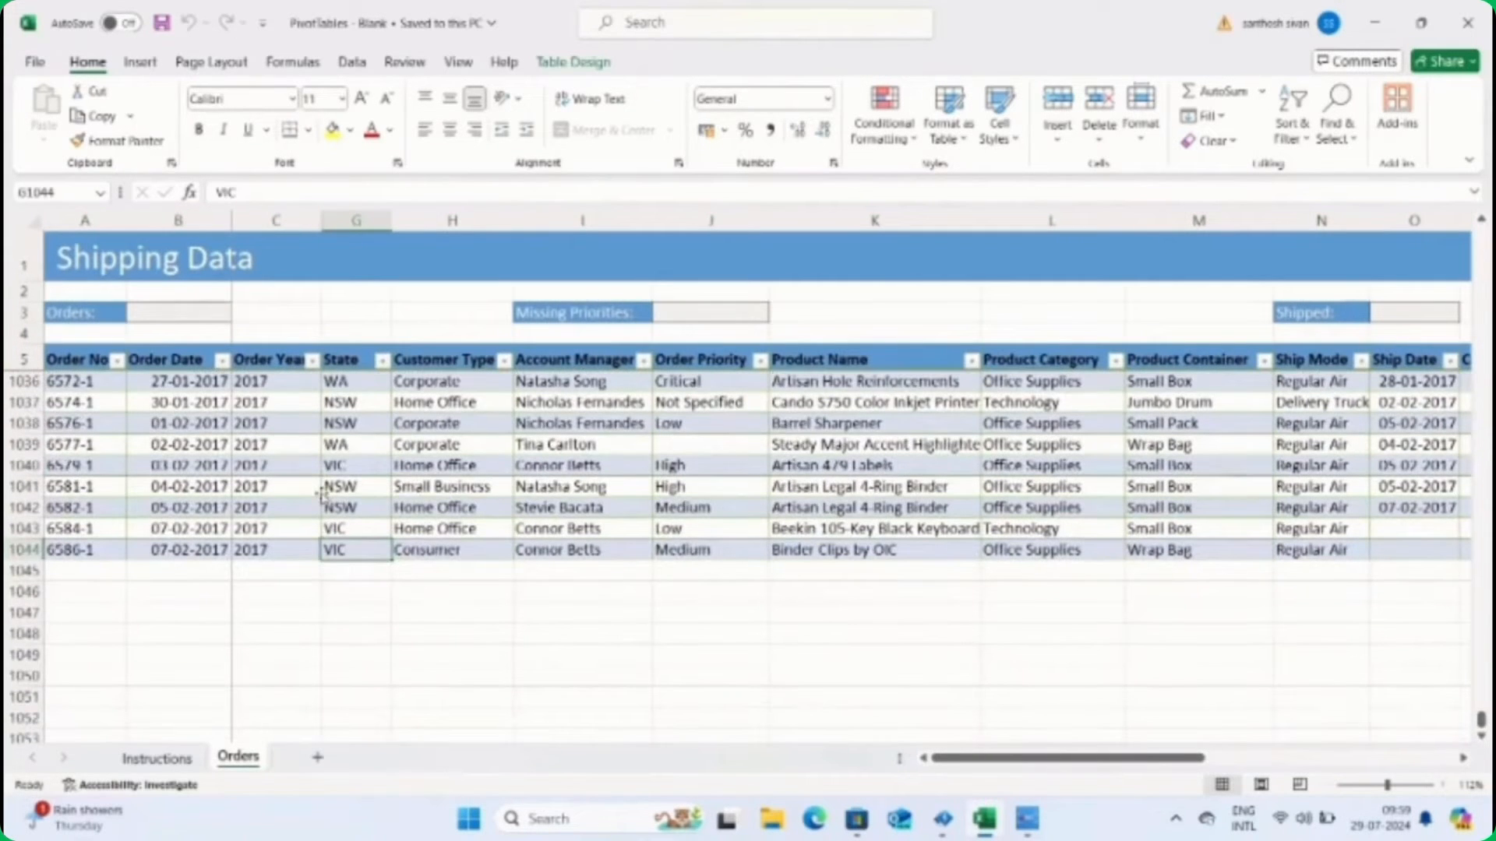
# - Insert a PivotChart based on the CusData table on a new worksheet
pyautogui.click(127, 66)
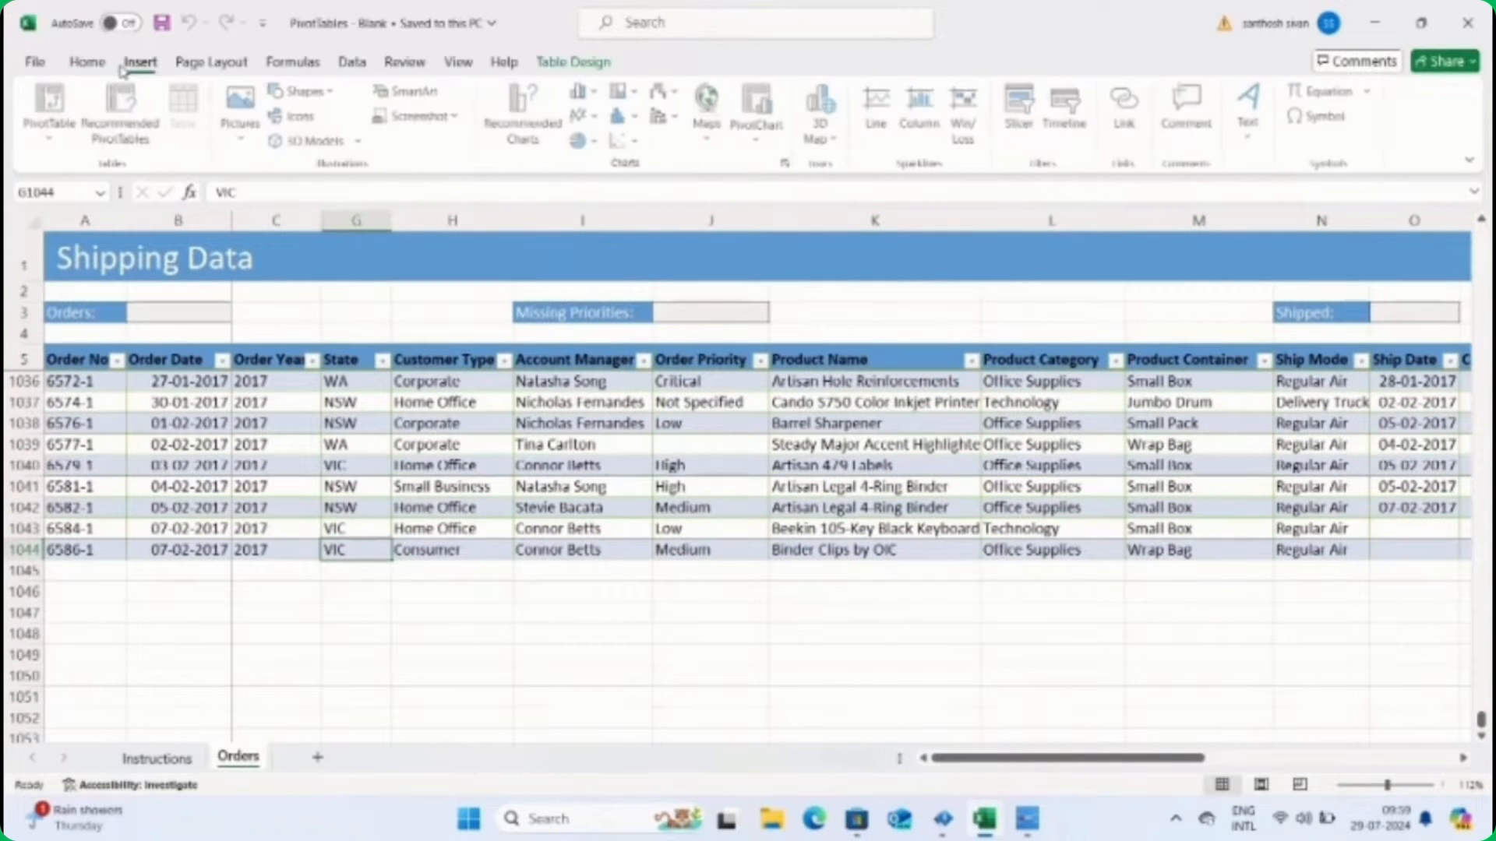
pyautogui.click(776, 125)
pyautogui.click(785, 172)
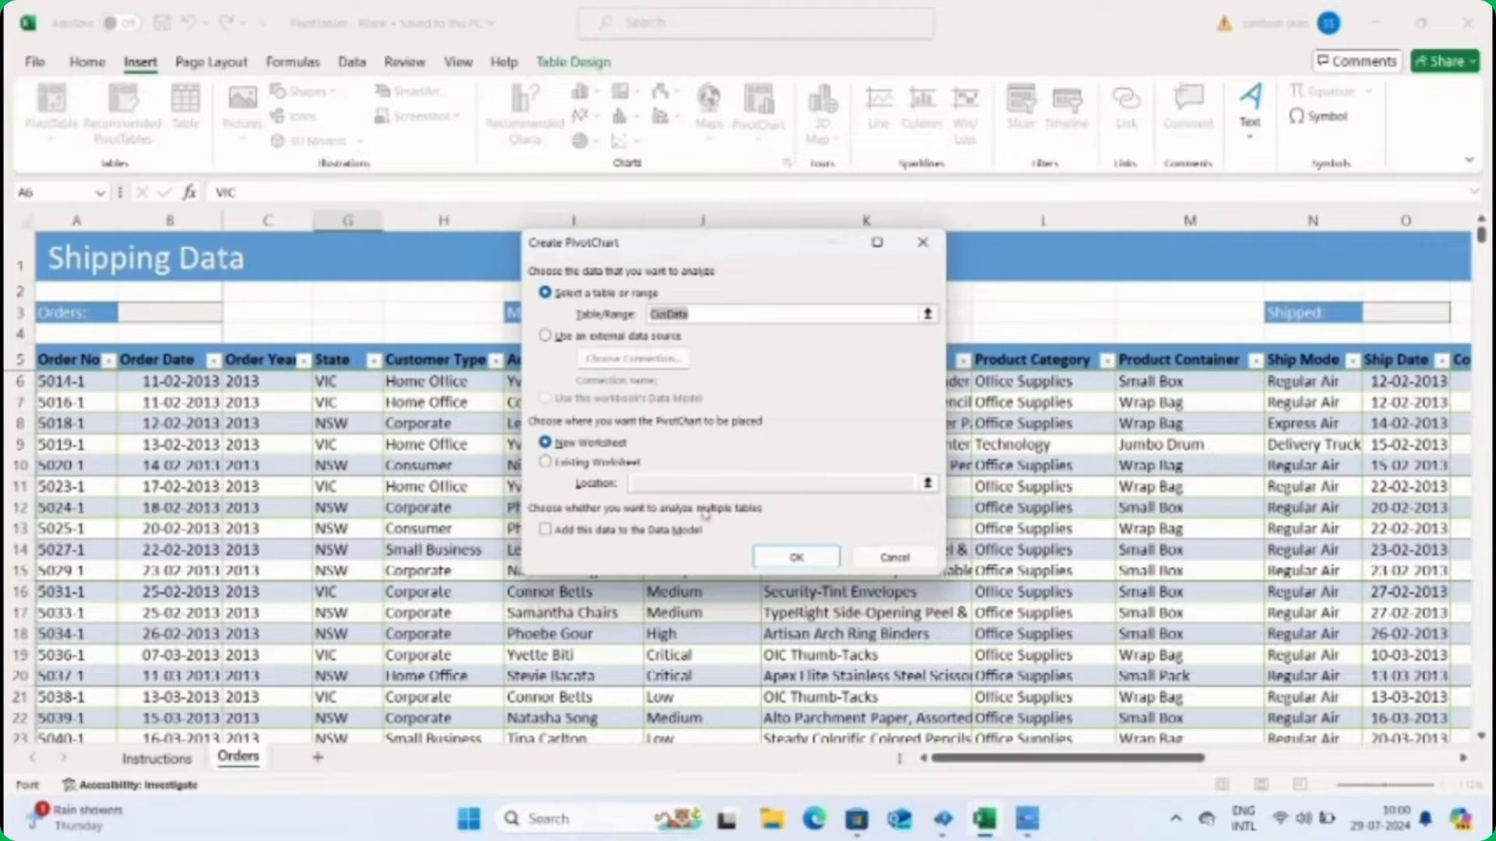
pyautogui.click(791, 556)
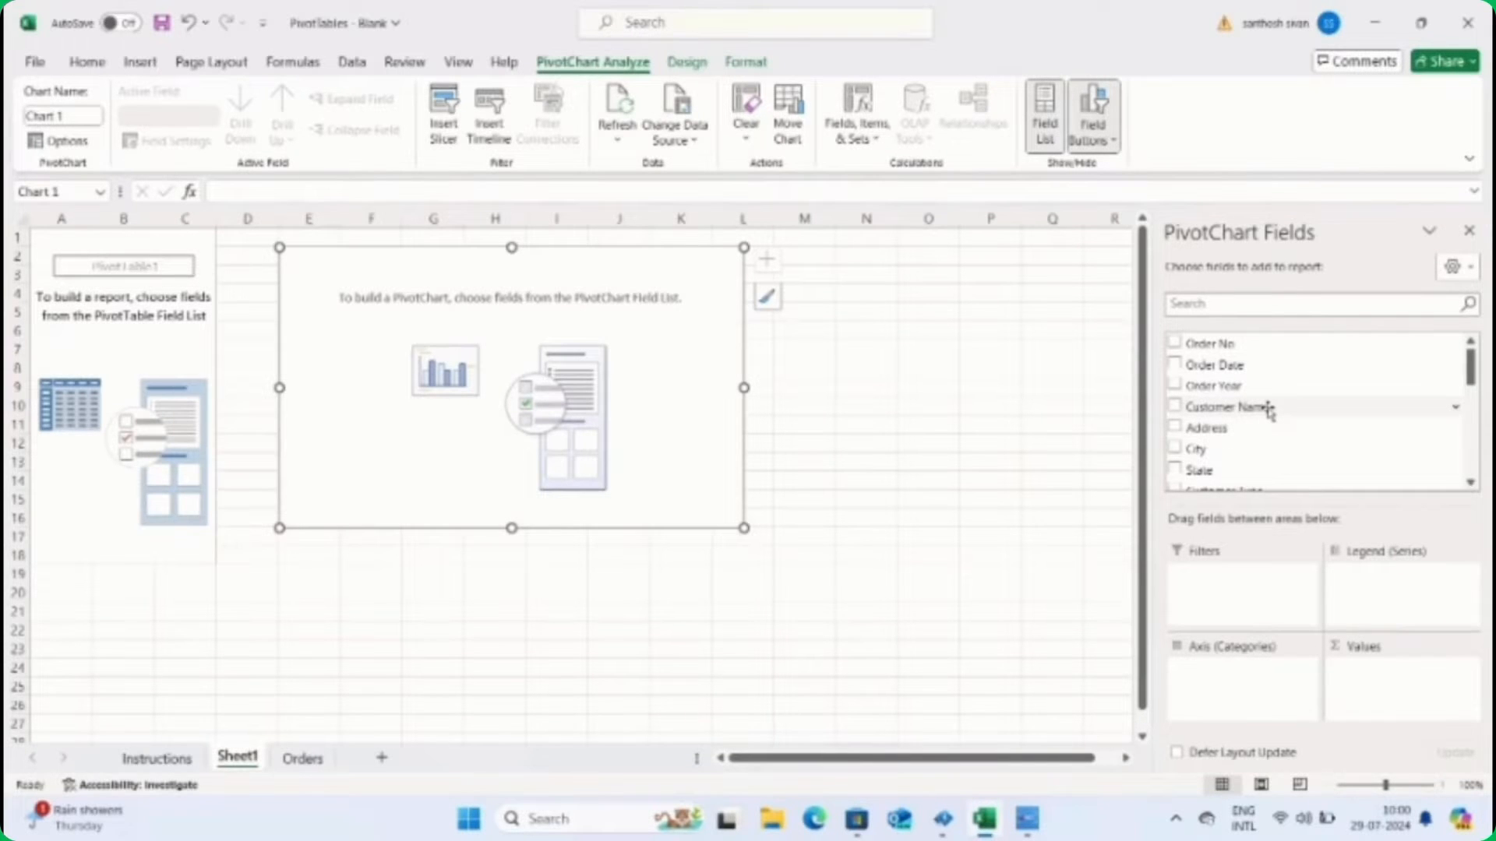
# - Add the Account Manager field to the PivotChart as the legend series
pyautogui.scroll(-3, 1269, 411)
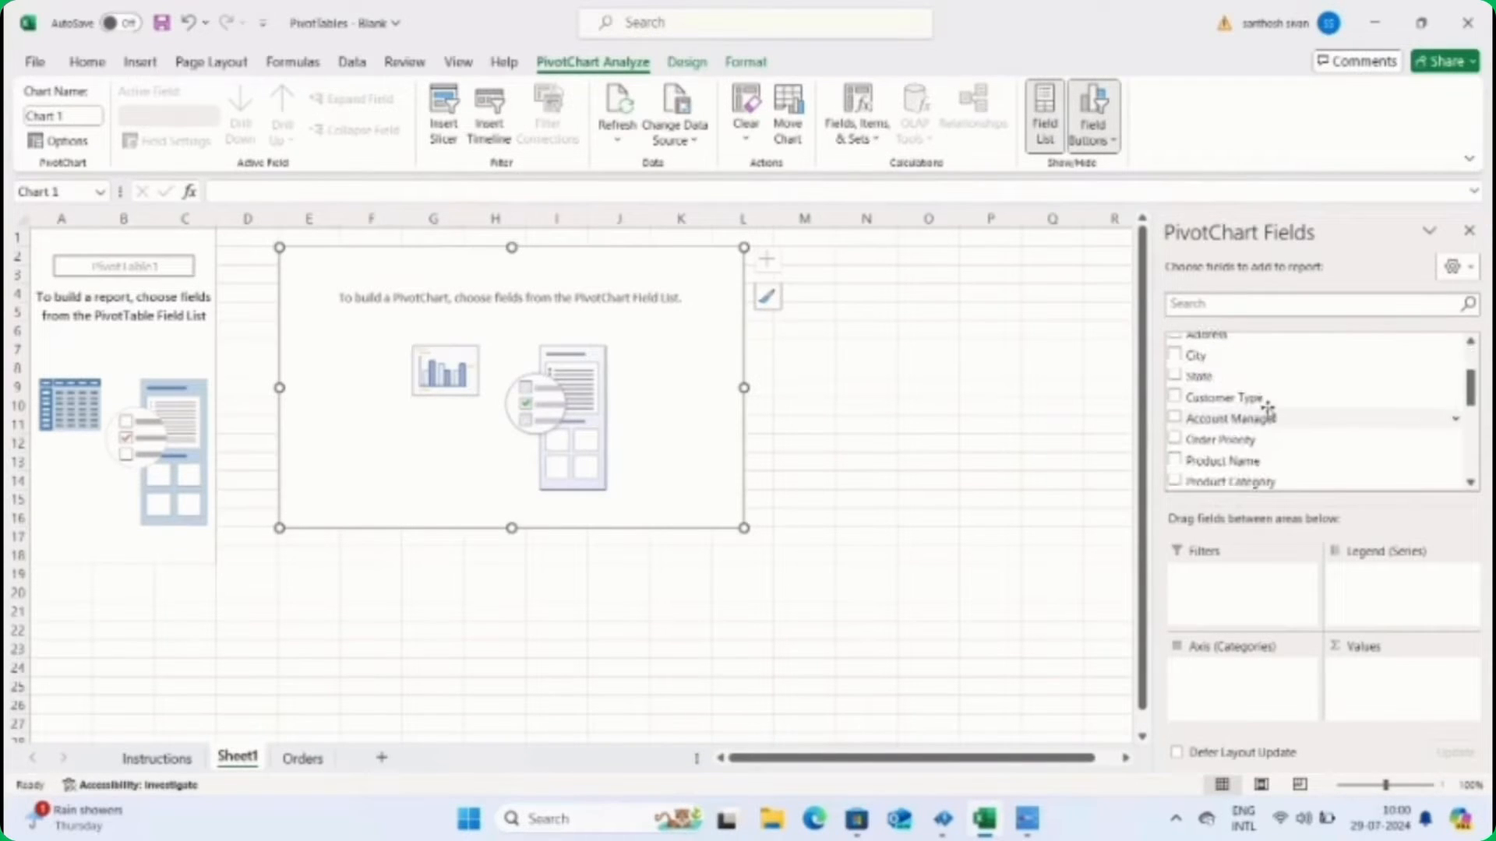
pyautogui.click(1268, 413)
pyautogui.moveTo(1266, 425); pyautogui.dragTo(1385, 592)
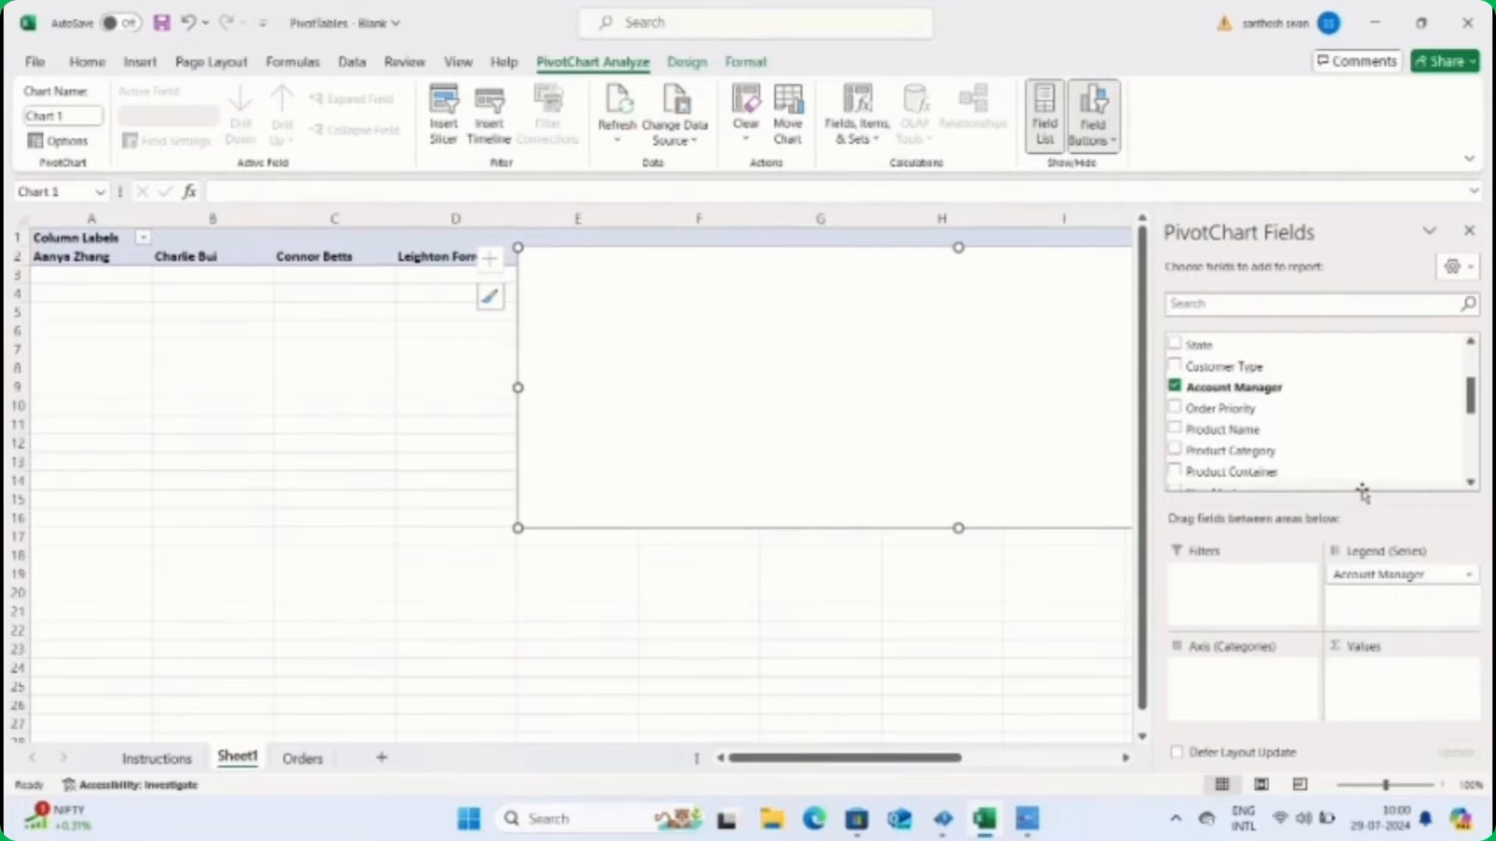
# - Add the Total field to the PivotChart values as Sum of Total
pyautogui.scroll(-3, 1302, 432)
pyautogui.scroll(-1, 1304, 434)
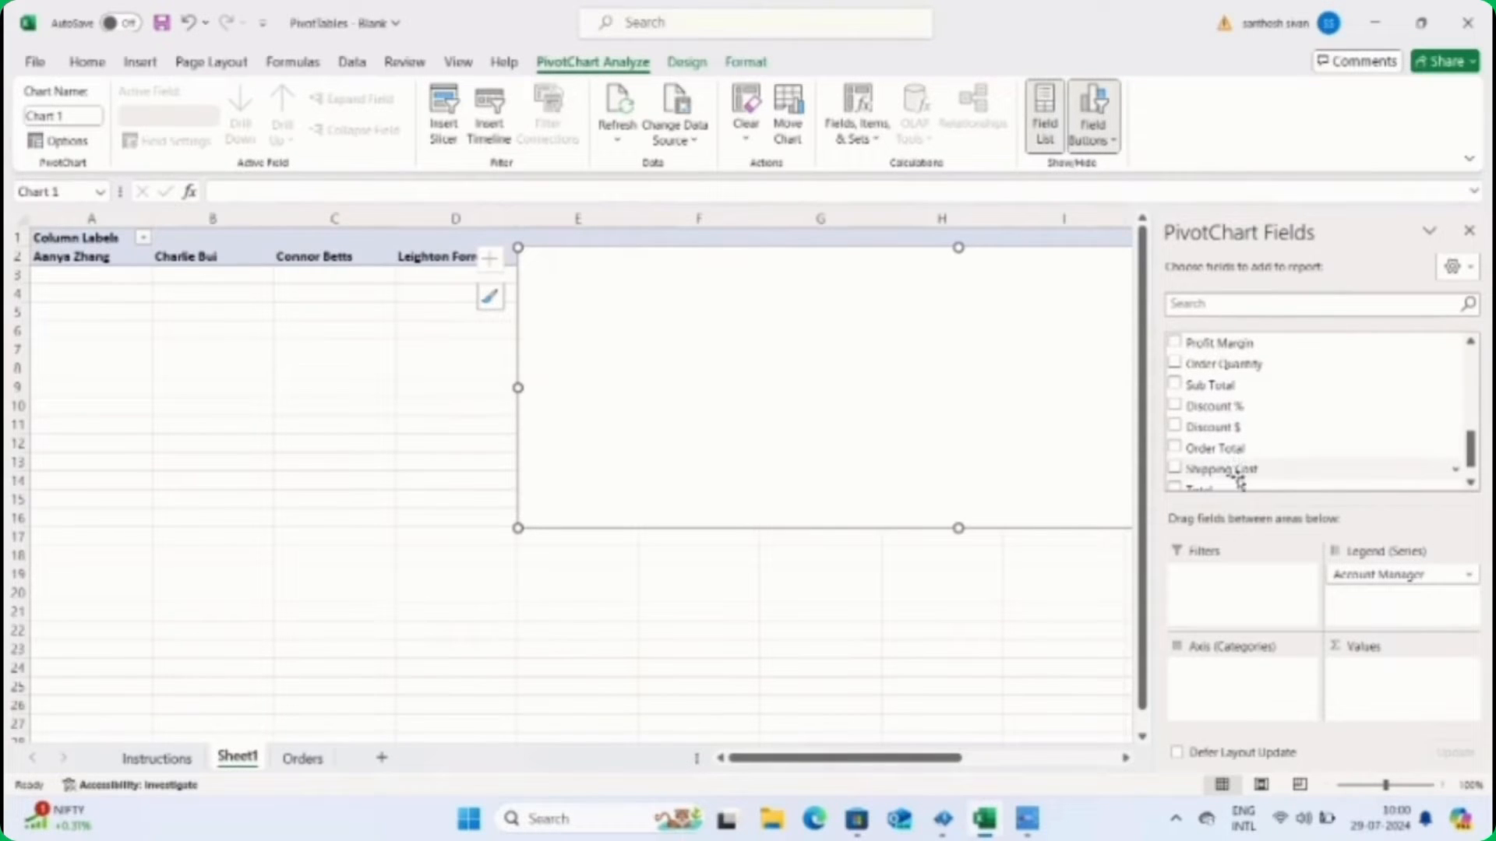
pyautogui.scroll(-1, 1239, 481)
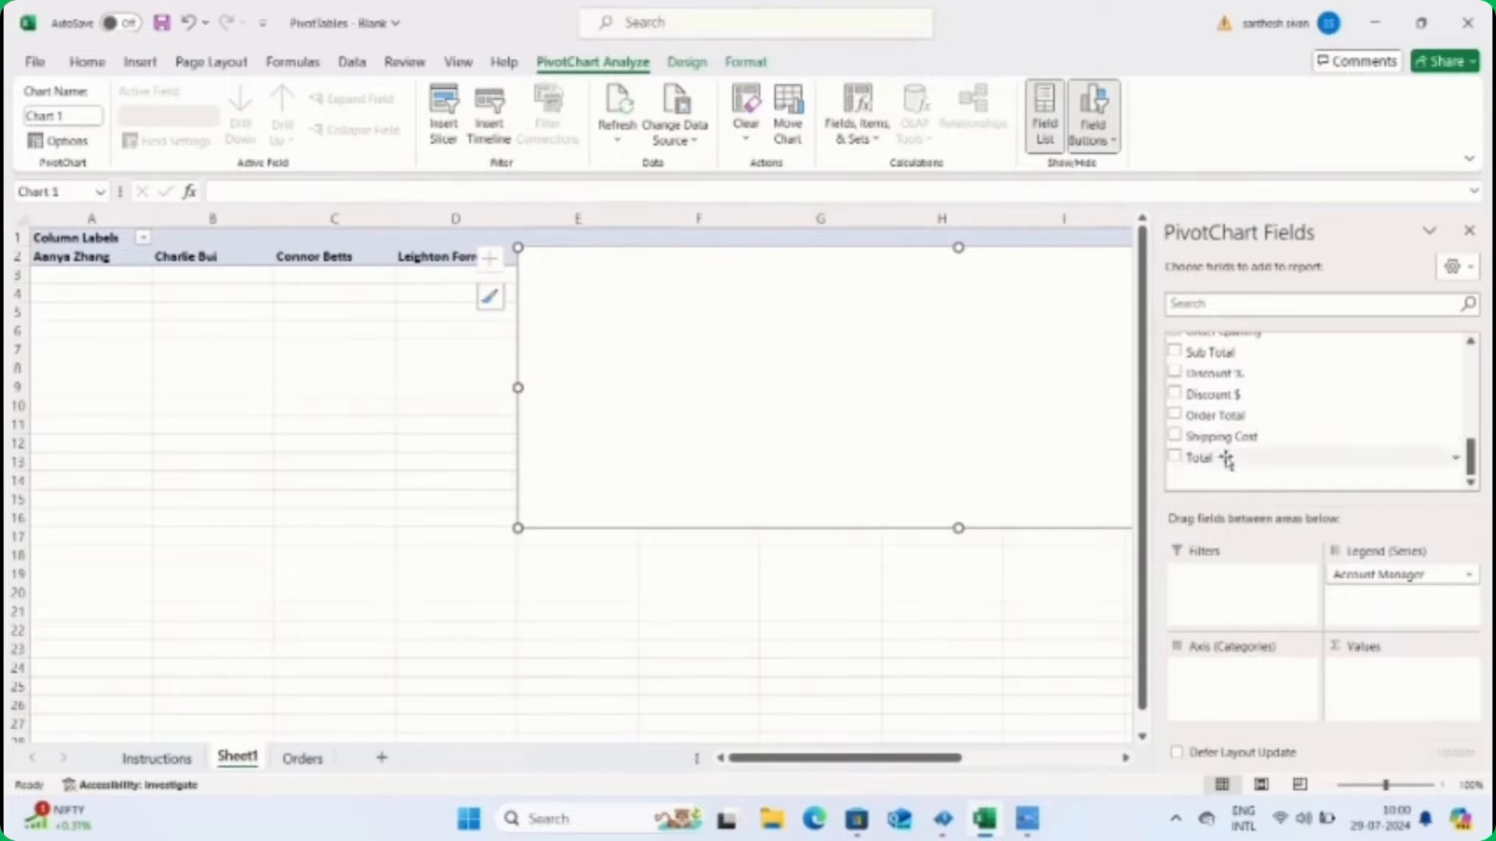
pyautogui.moveTo(1229, 461); pyautogui.dragTo(1376, 679)
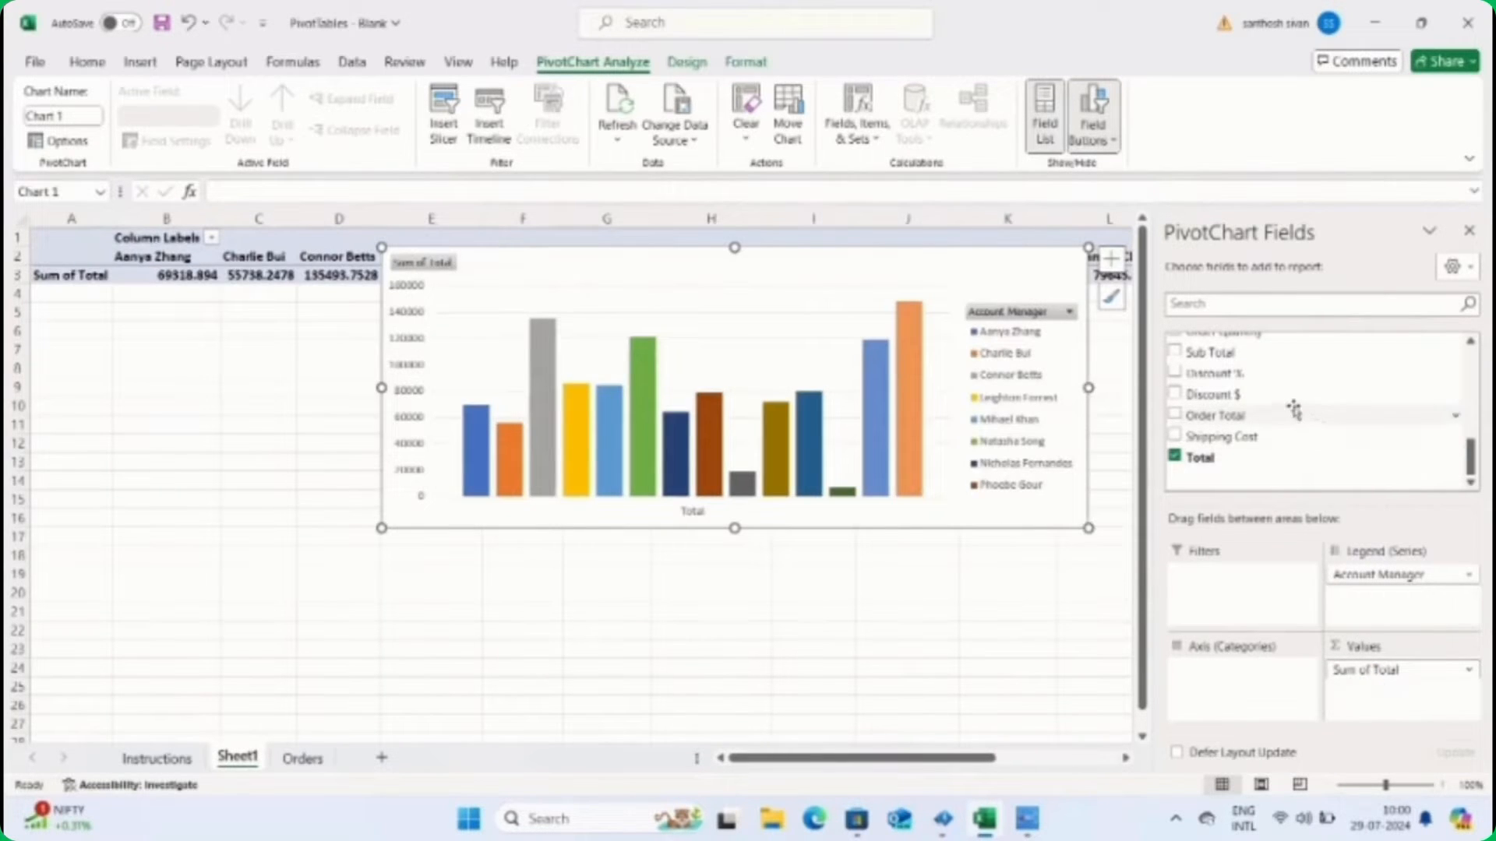
pyautogui.scroll(1, 1294, 409)
pyautogui.scroll(3, 1294, 409)
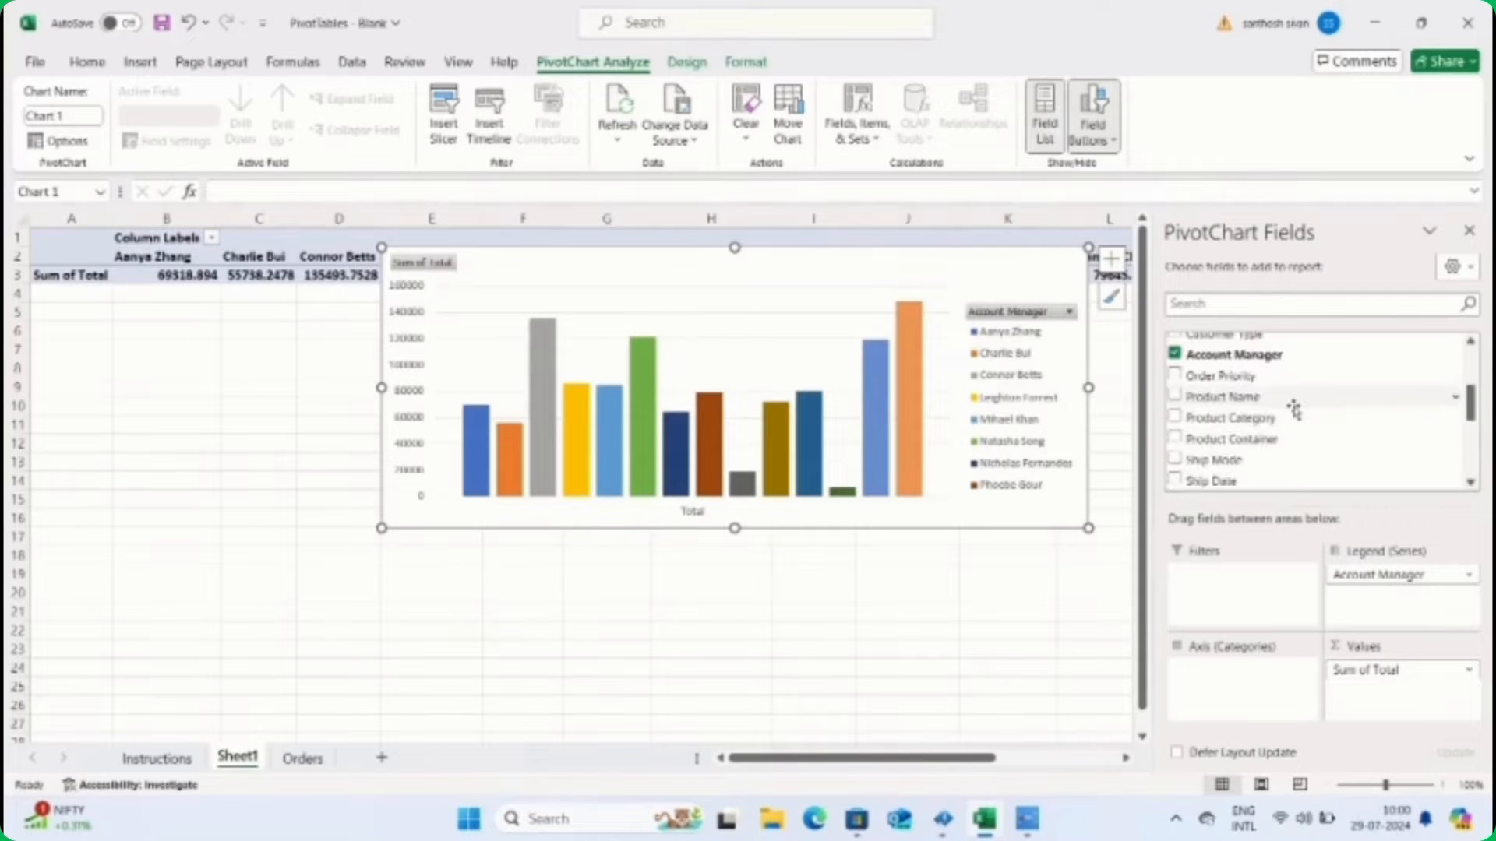
pyautogui.scroll(3, 1294, 408)
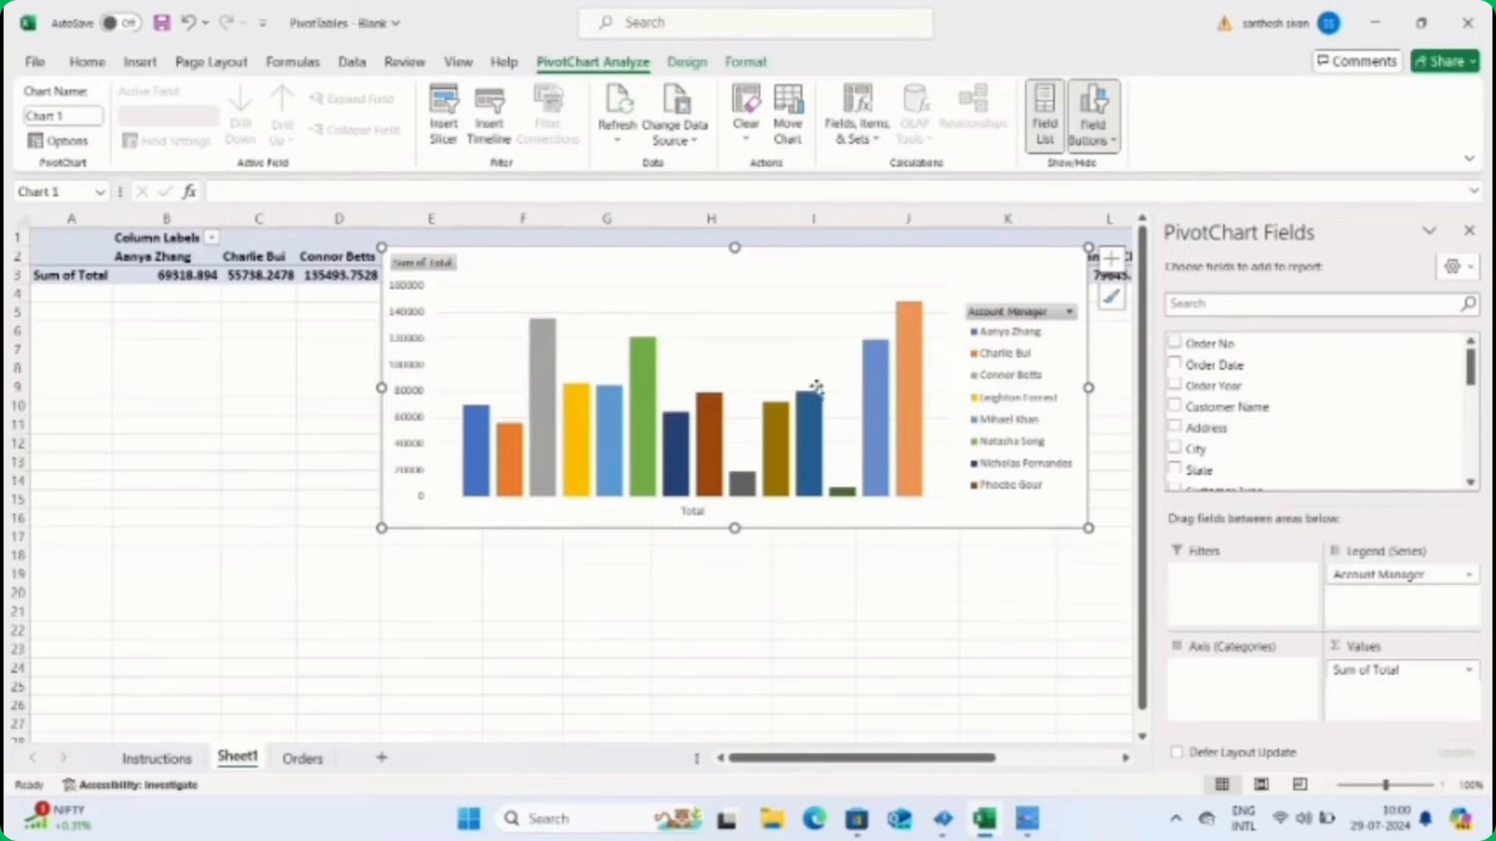
# - Change the PivotChart's chart type from column to Clustered Bar
pyautogui.click(750, 379)
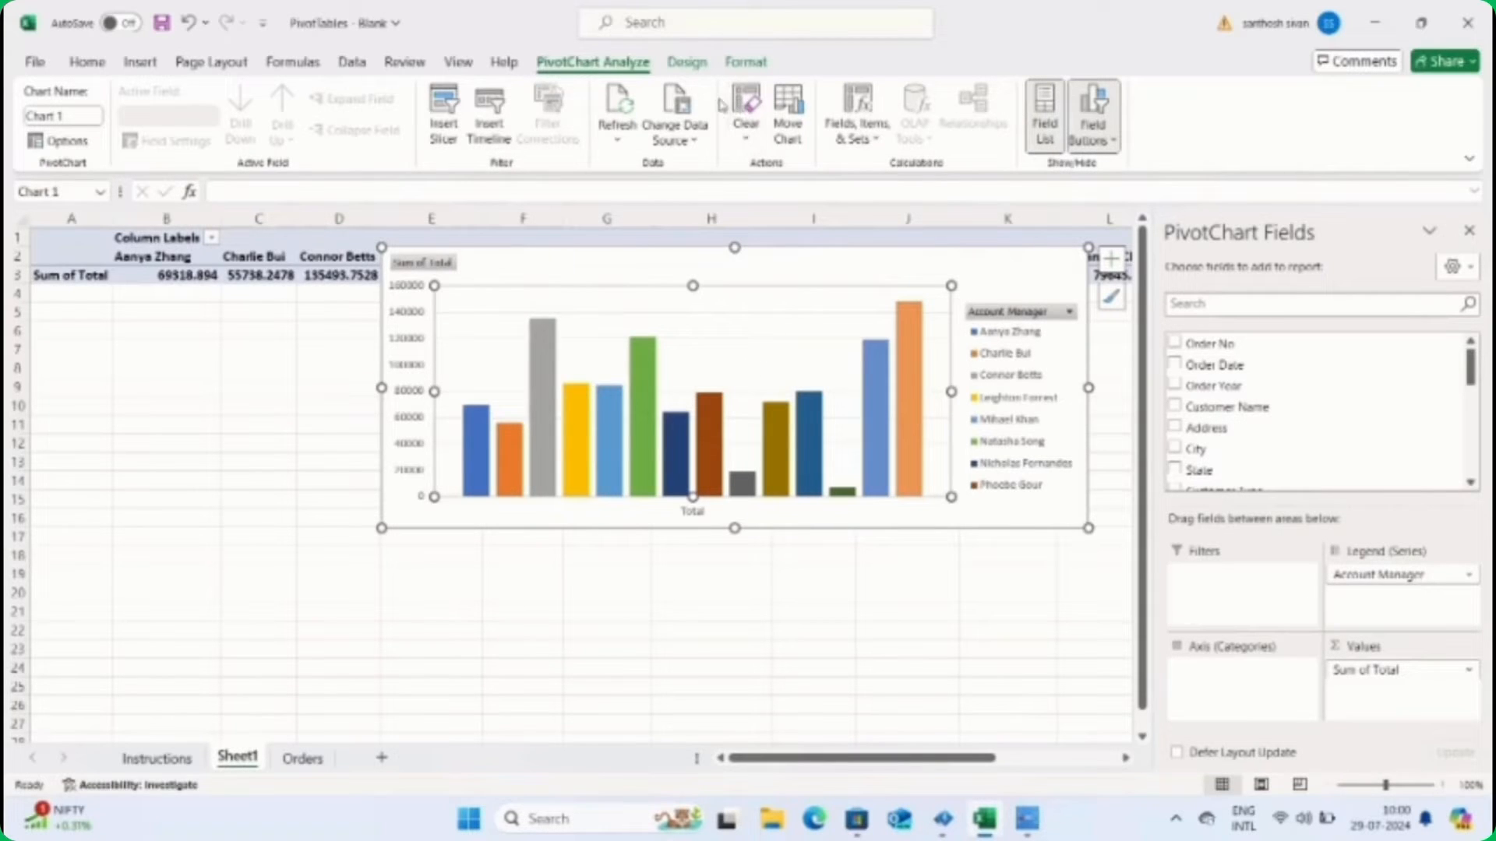
pyautogui.click(703, 71)
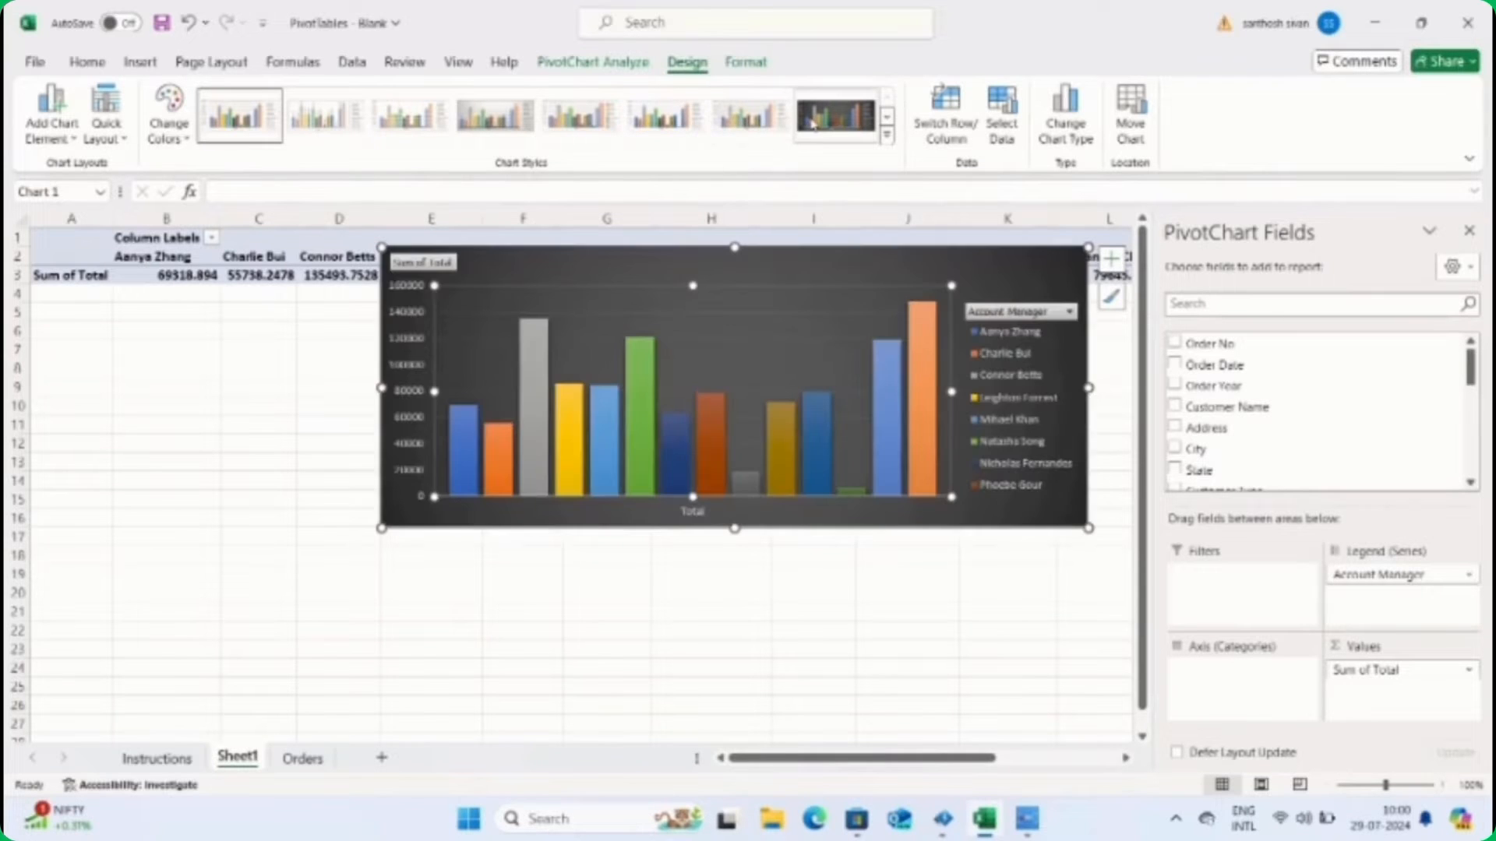
pyautogui.click(1074, 127)
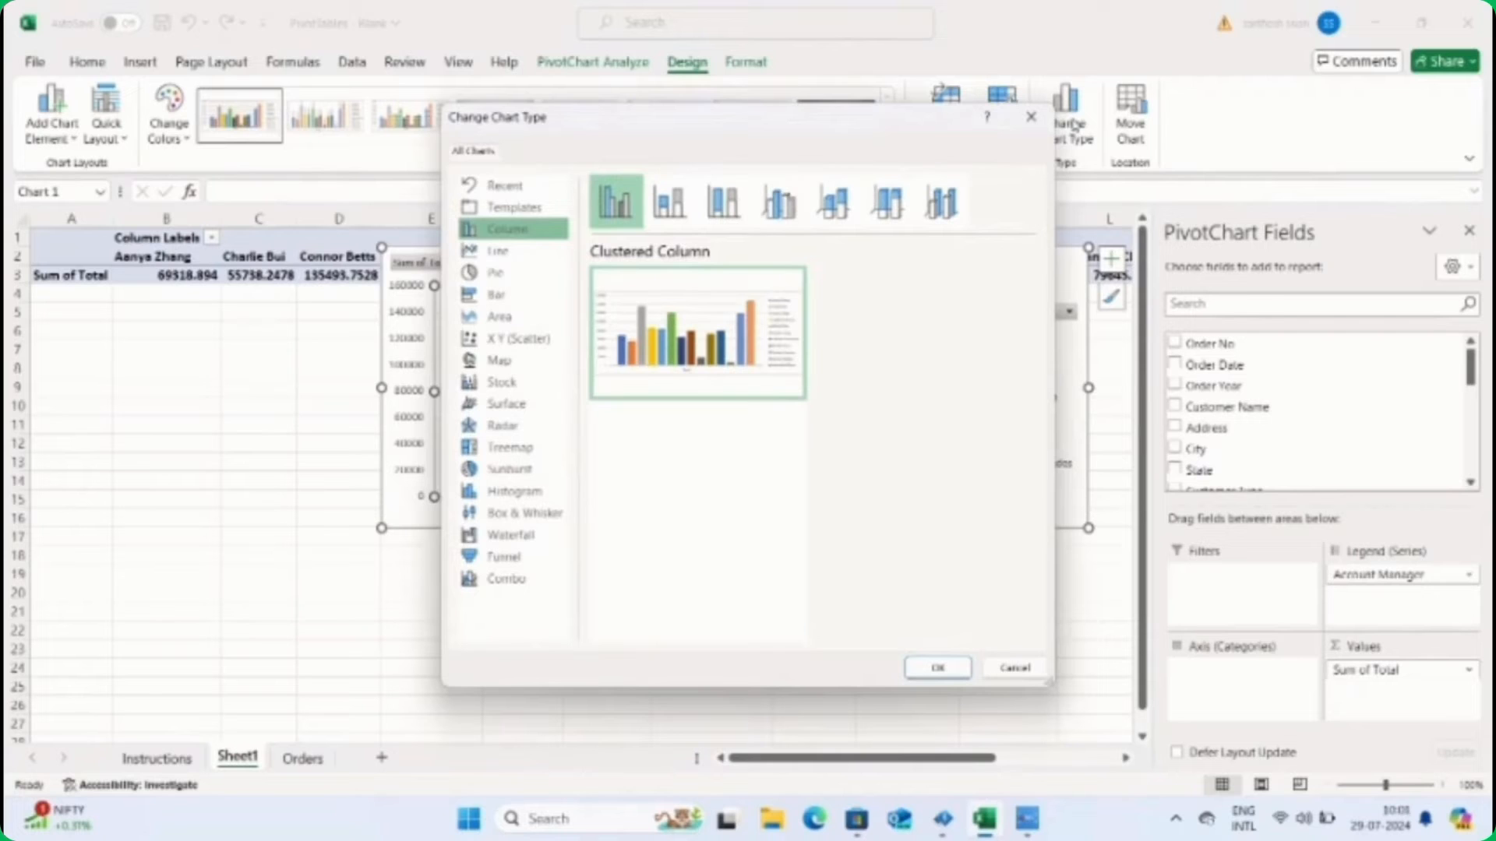
pyautogui.click(544, 293)
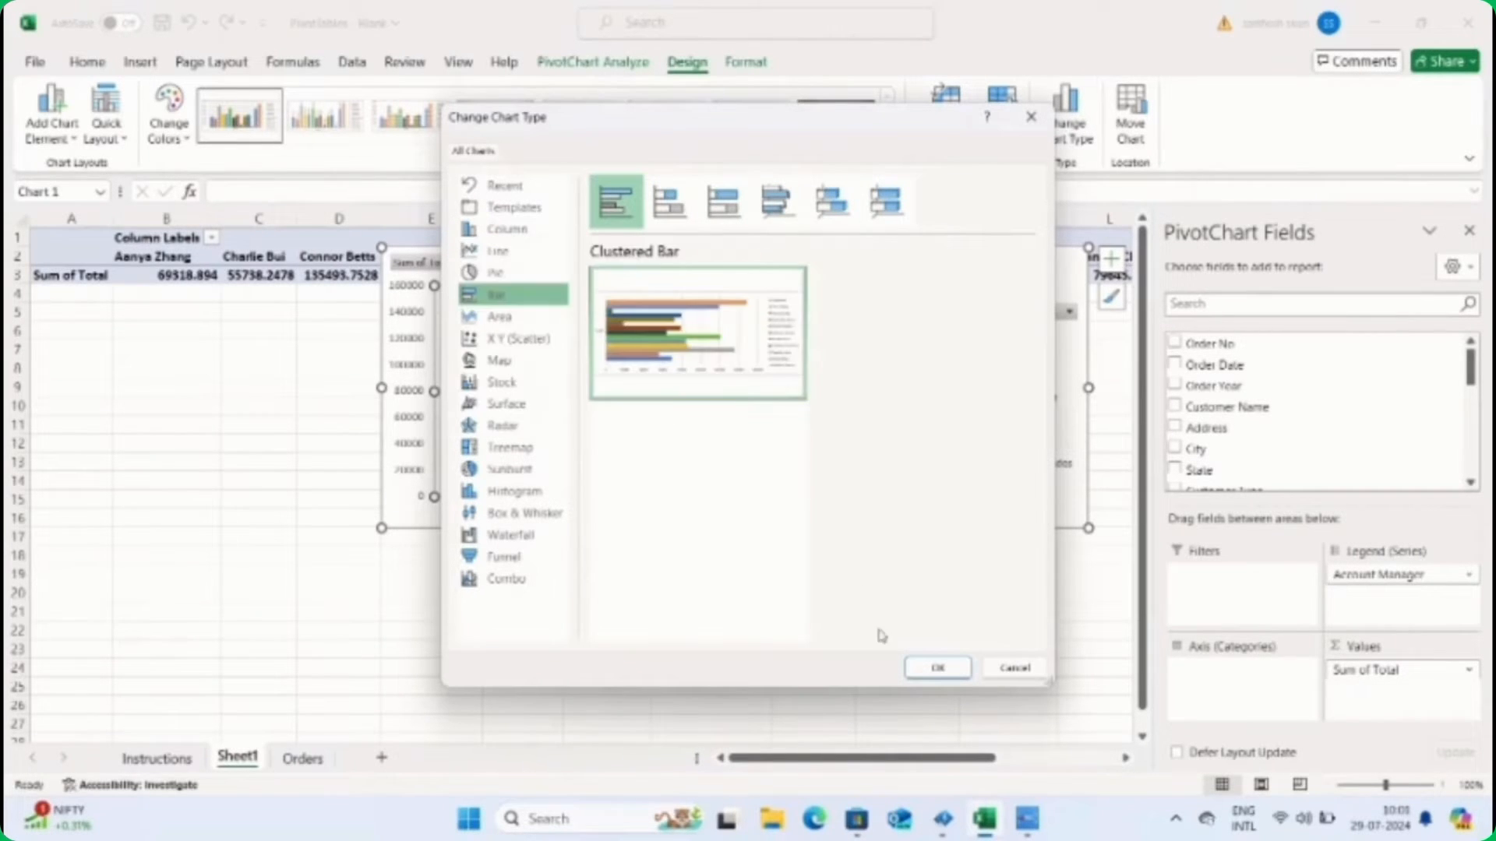
pyautogui.click(937, 668)
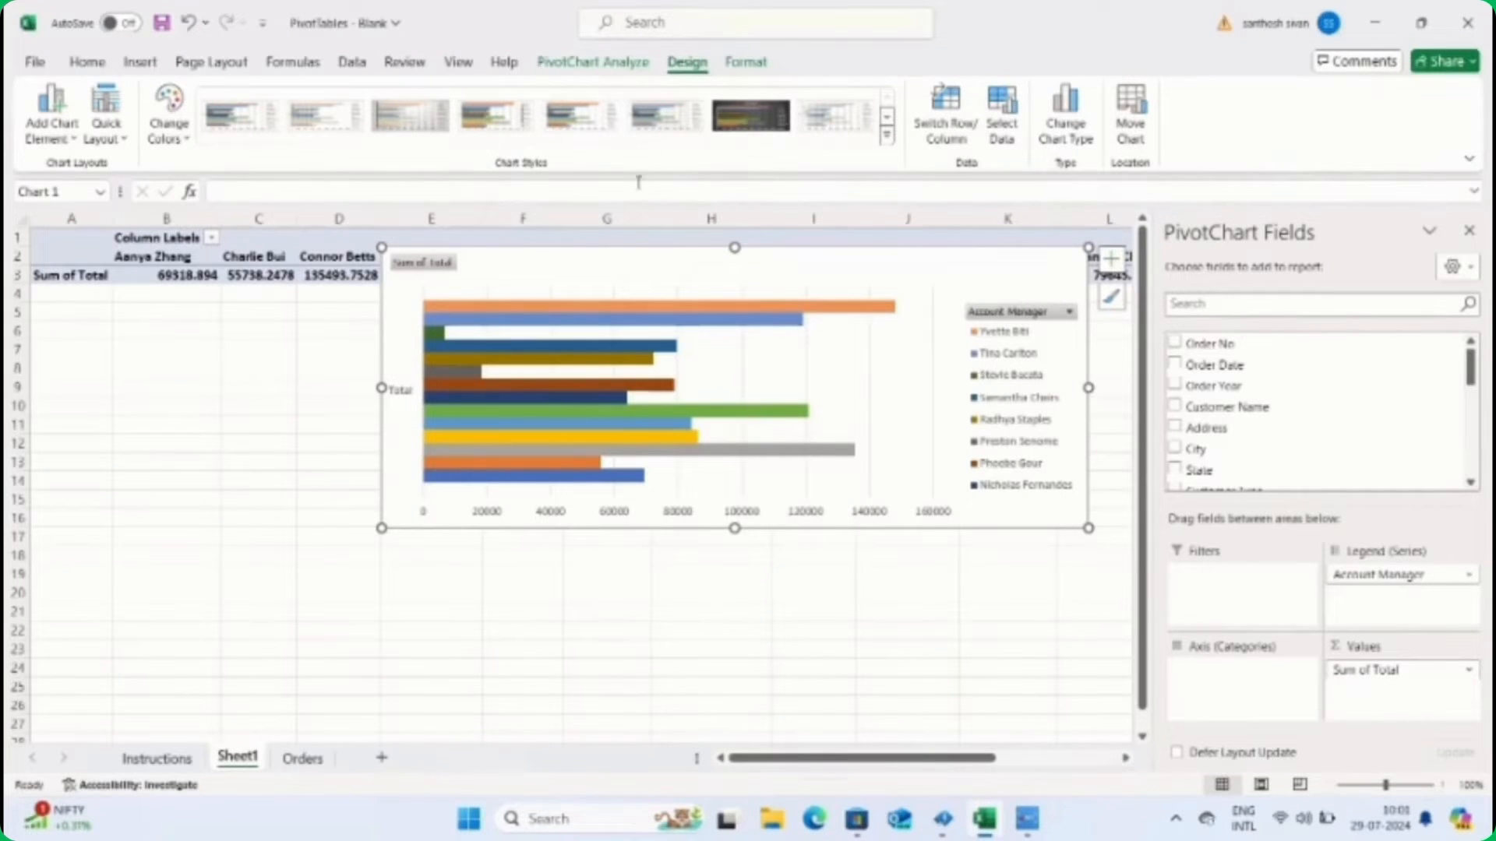
# - Insert a slicer for the State field on the PivotChart
pyautogui.click(593, 63)
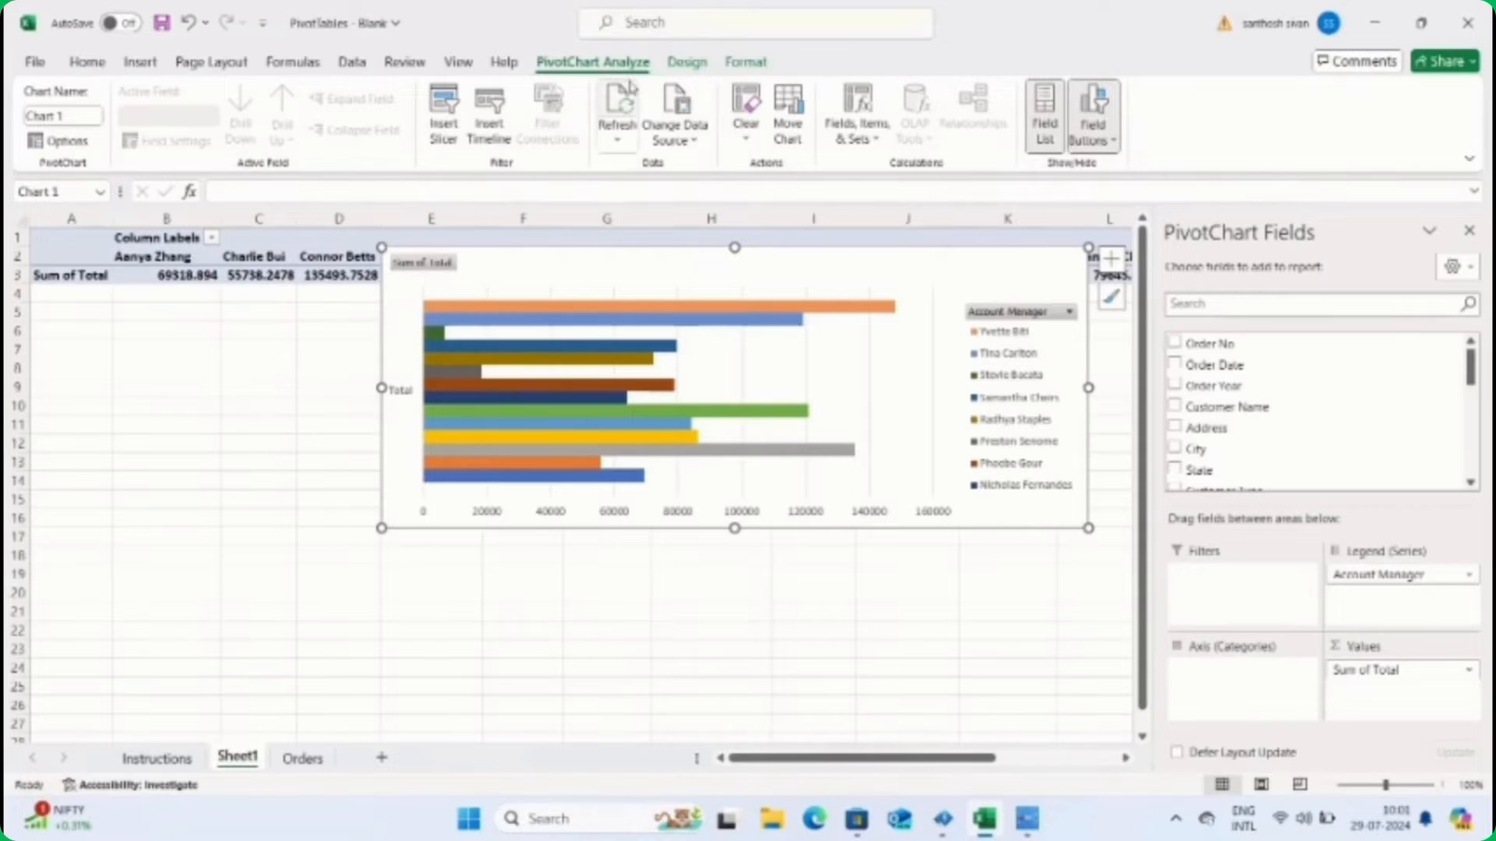
pyautogui.click(452, 116)
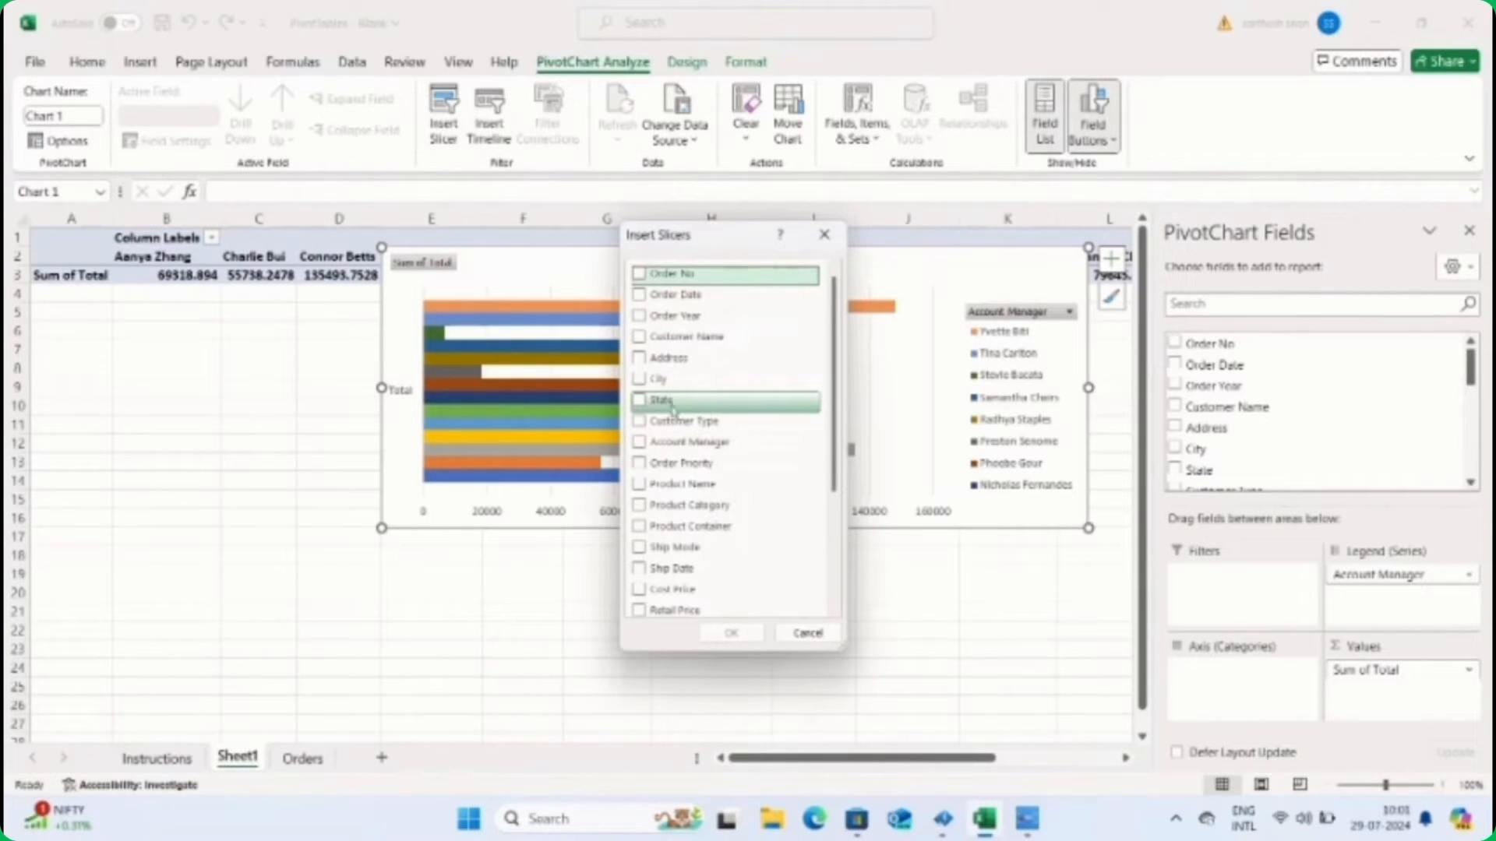
pyautogui.click(644, 403)
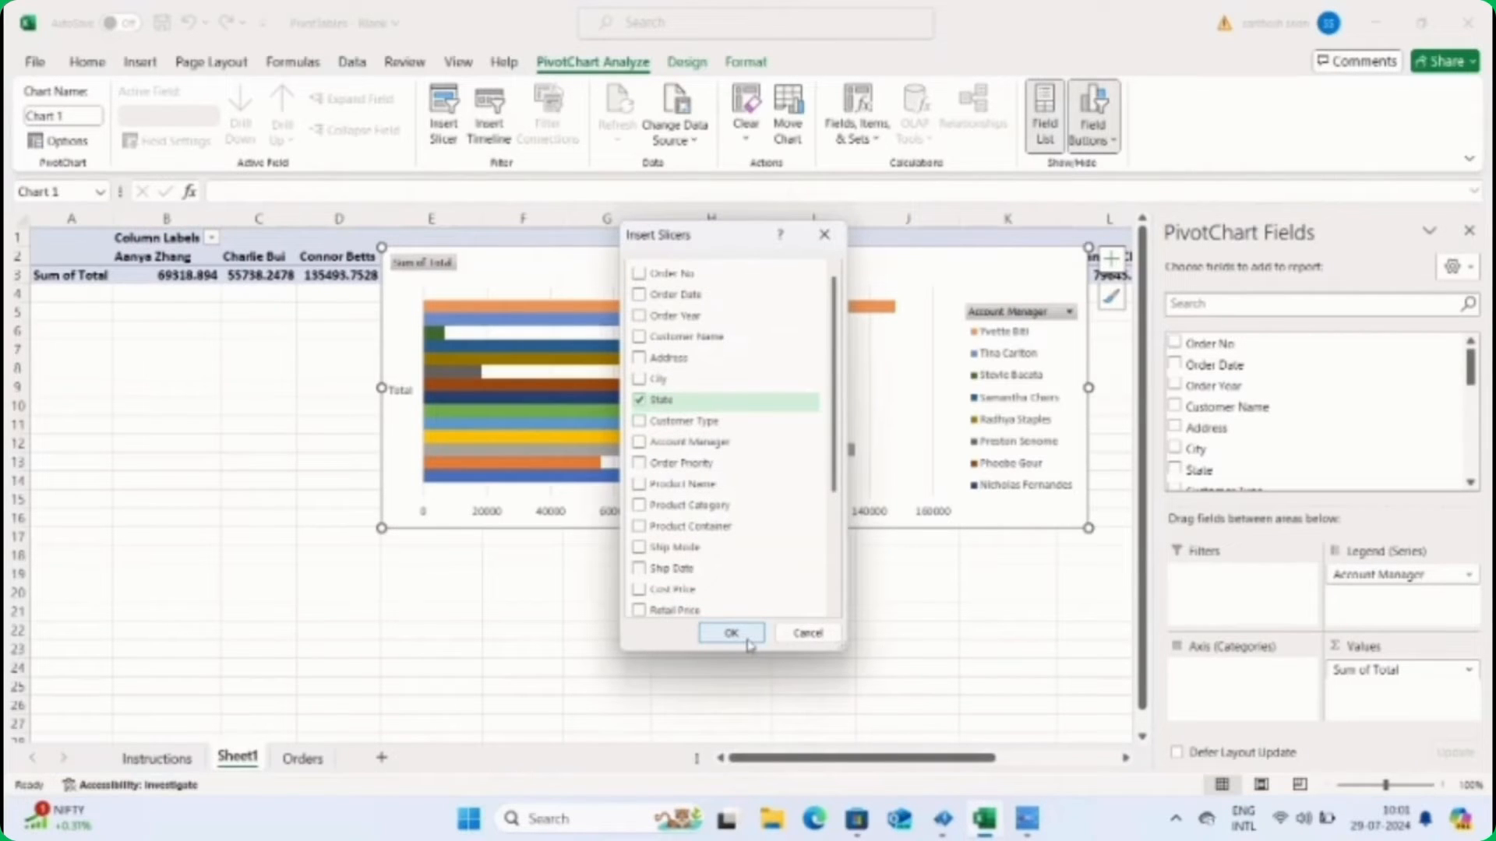
pyautogui.click(732, 633)
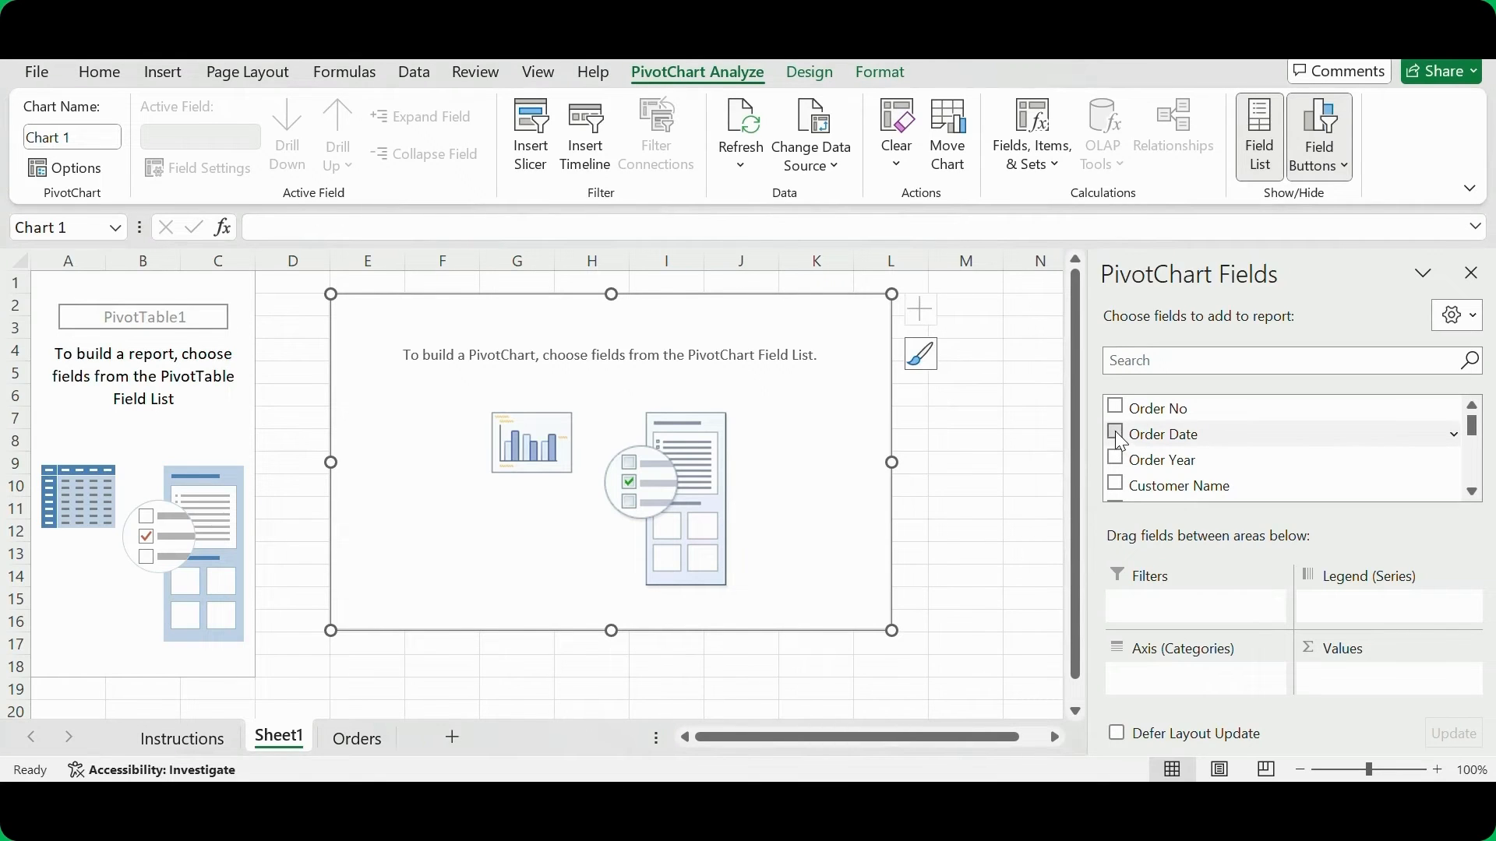
# - Add the Order Date, Order Year and State fields to the empty PivotChart's axis
pyautogui.click(1115, 431)
pyautogui.click(1114, 457)
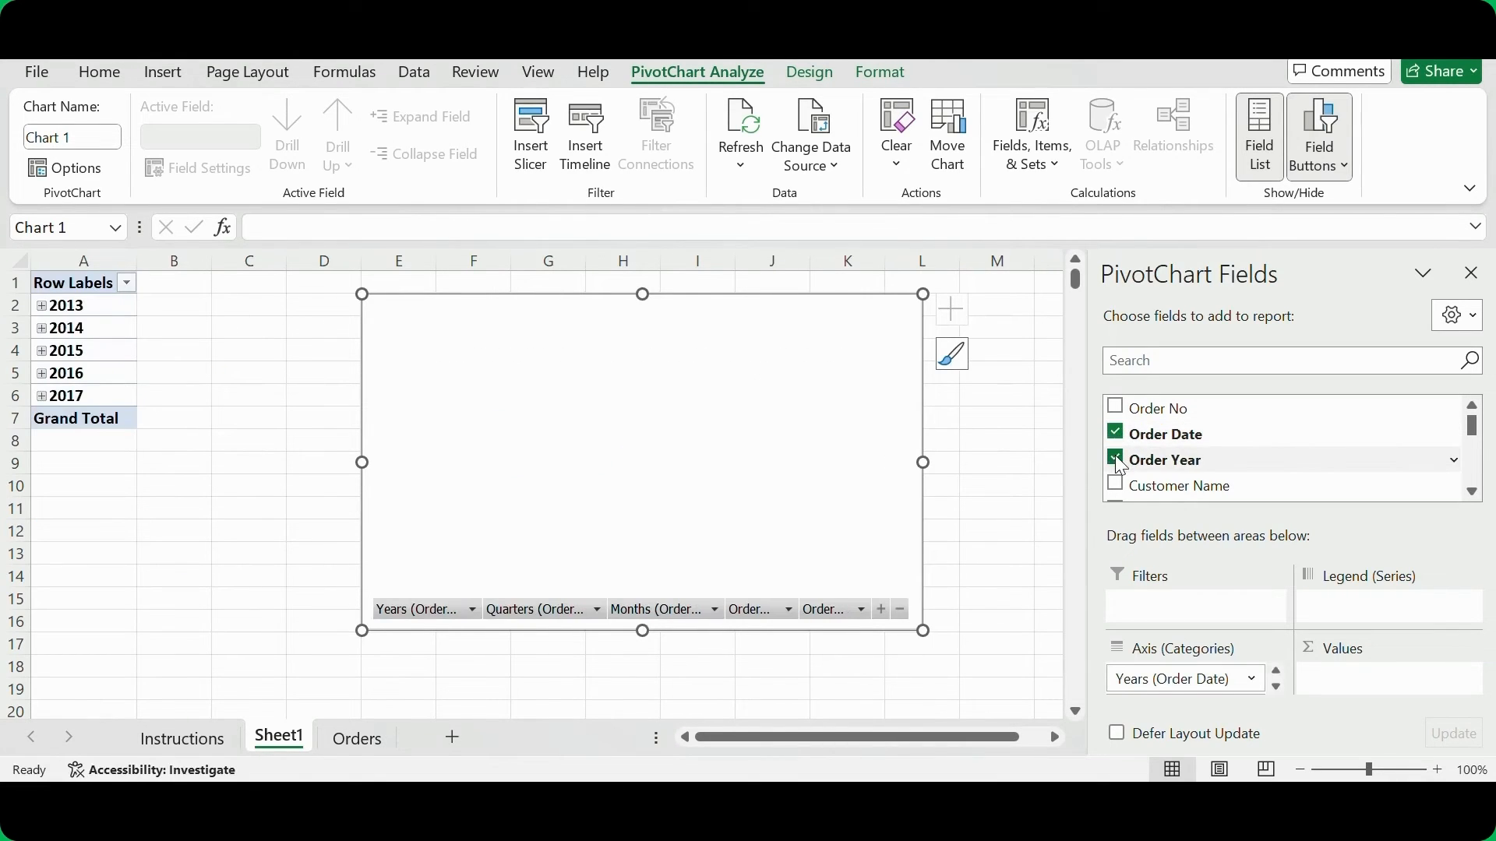
pyautogui.scroll(-1, 1114, 455)
pyautogui.scroll(-1, 1115, 456)
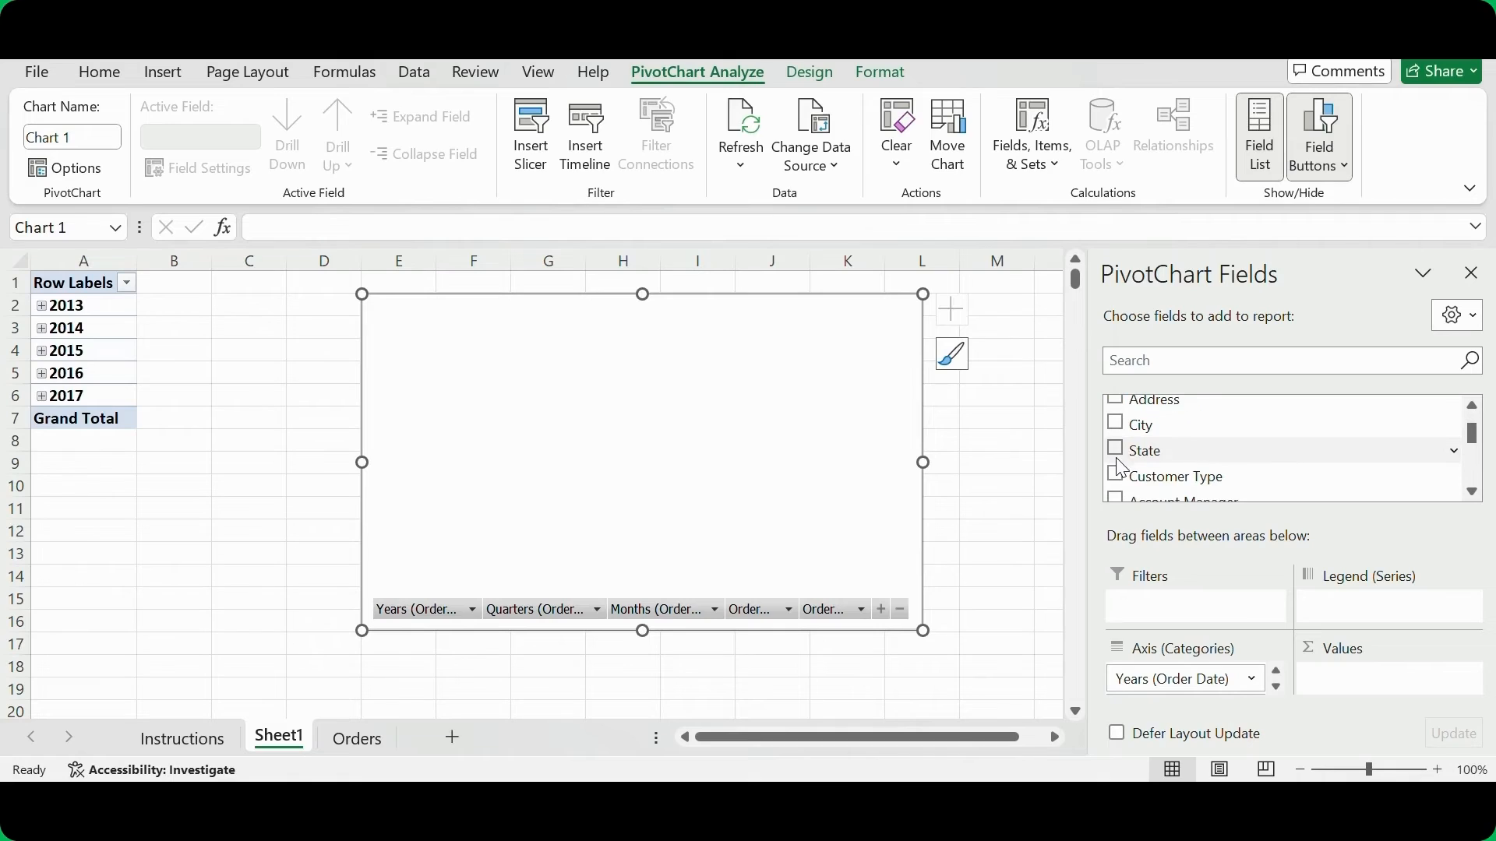
pyautogui.click(1117, 451)
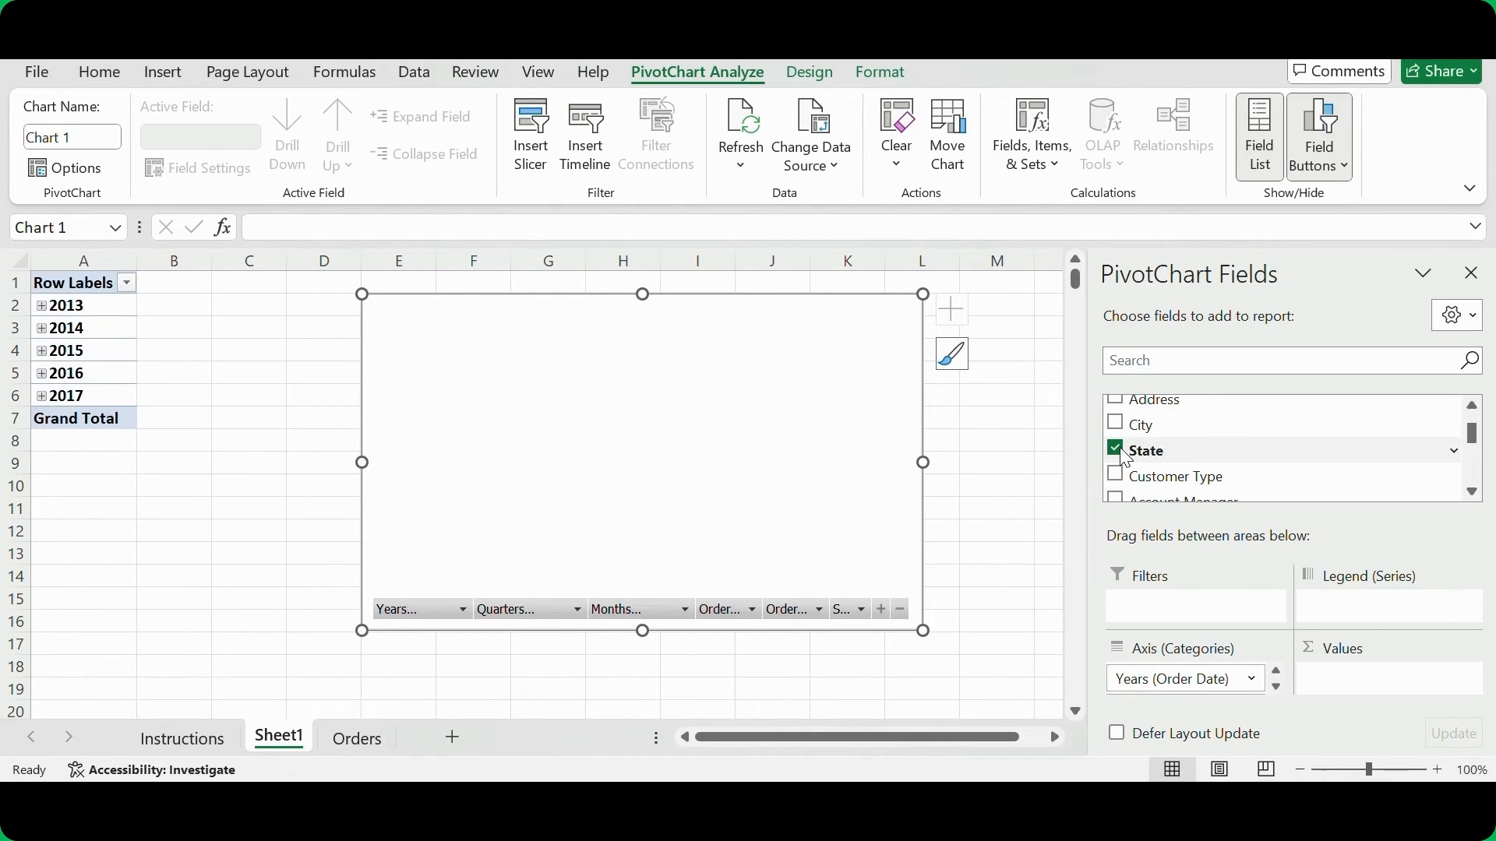
# - Add the Total field as the chart values and move State from the axis to the legend series
pyautogui.scroll(-1, 1130, 460)
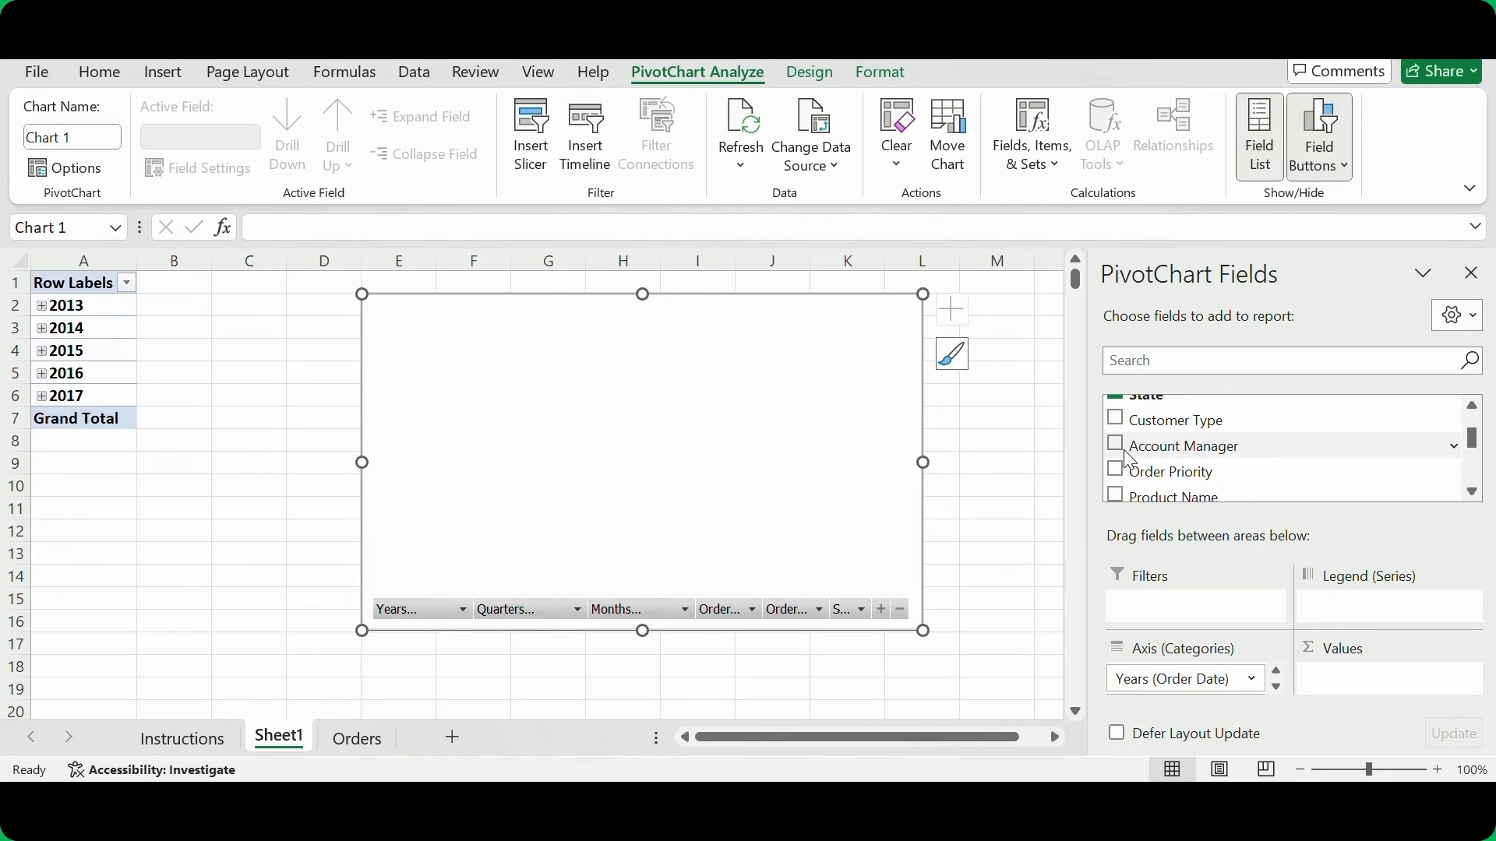
pyautogui.scroll(-2, 1130, 461)
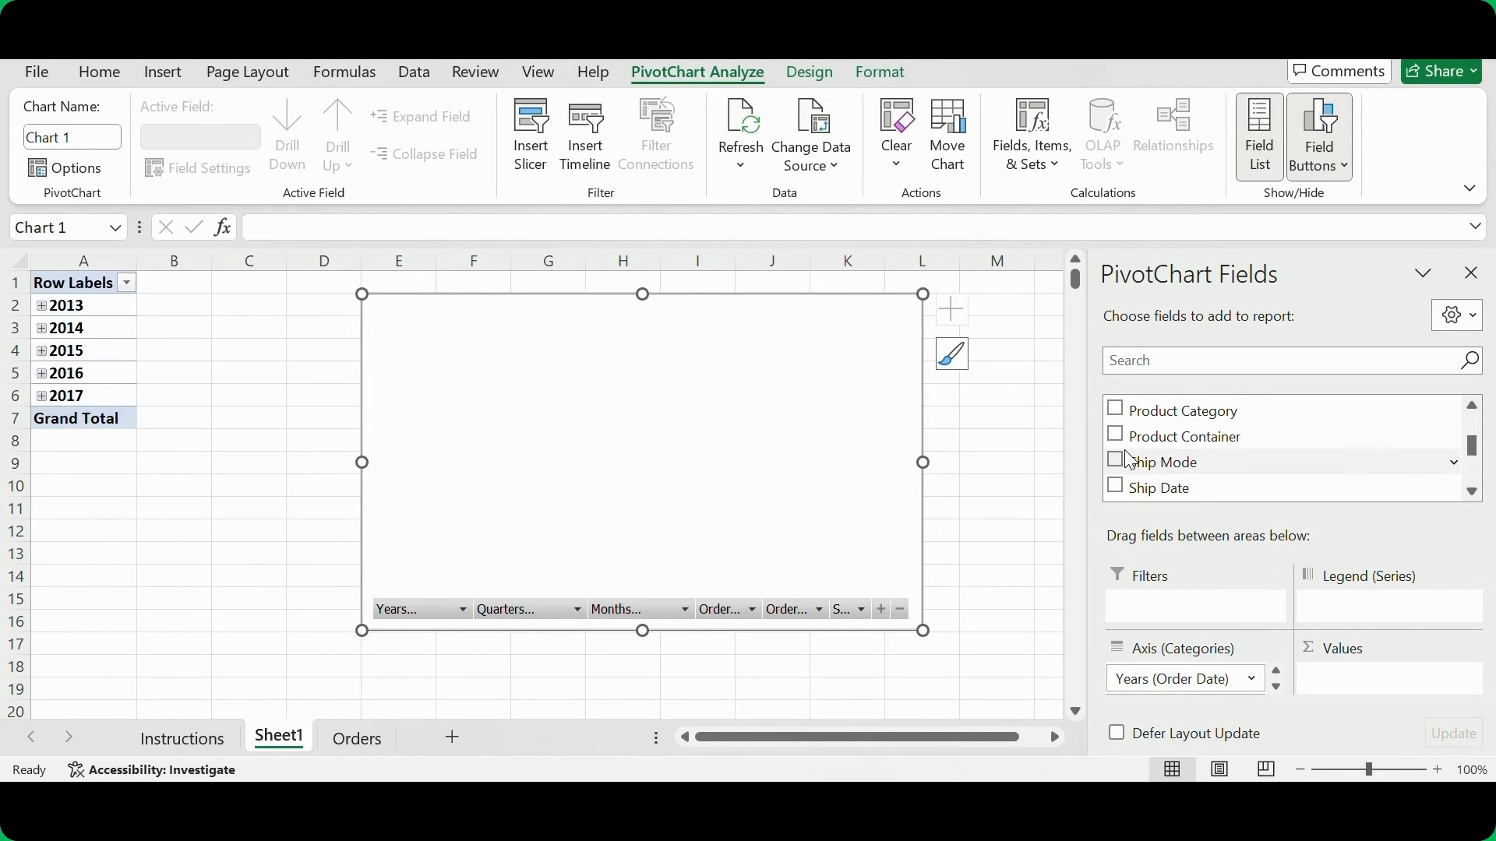
pyautogui.scroll(-3, 1126, 456)
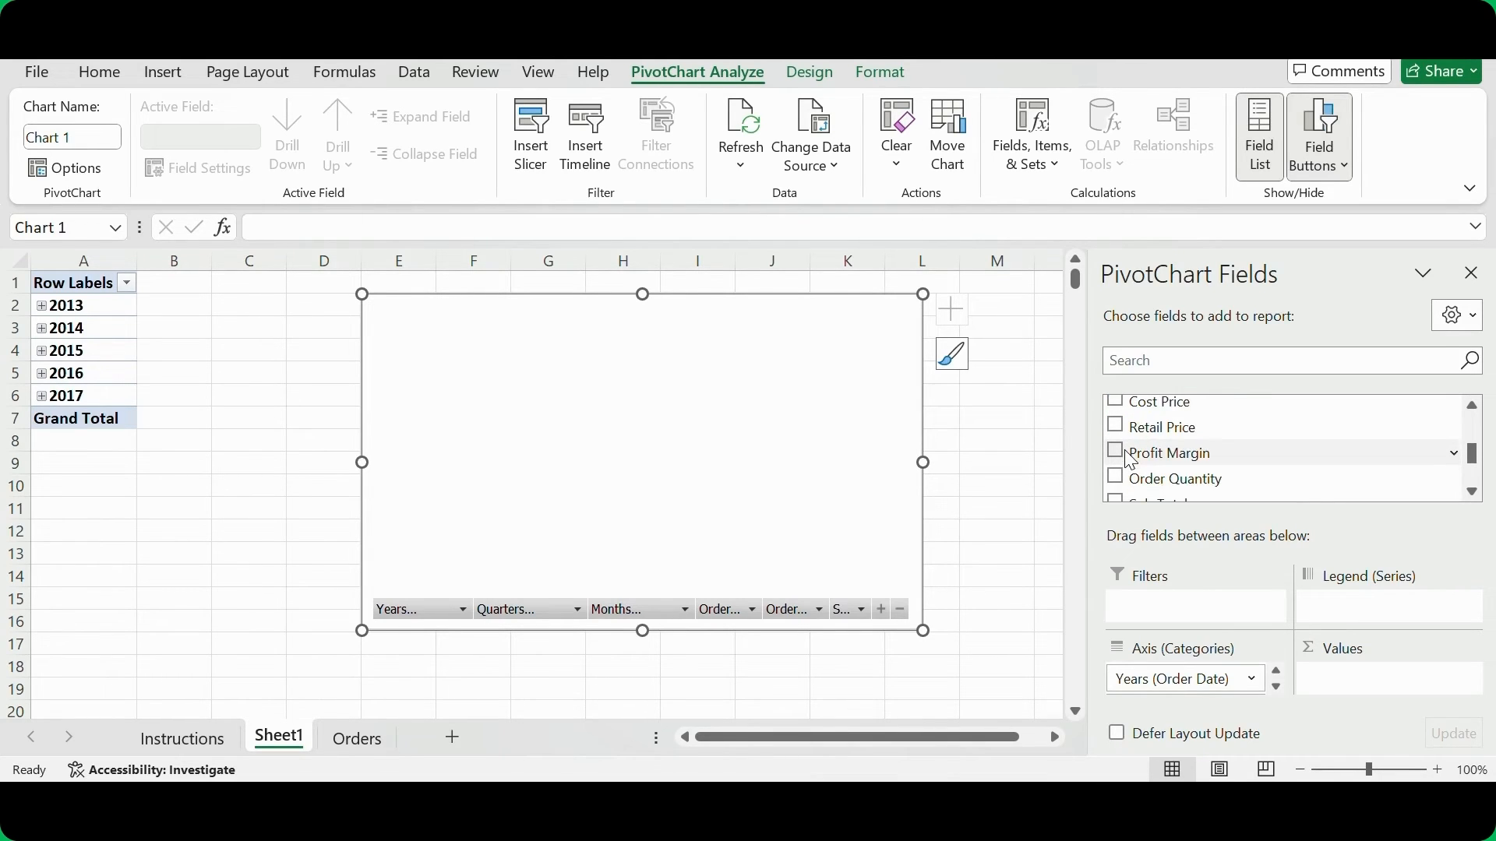
pyautogui.scroll(-3, 1130, 460)
pyautogui.scroll(-1, 1130, 460)
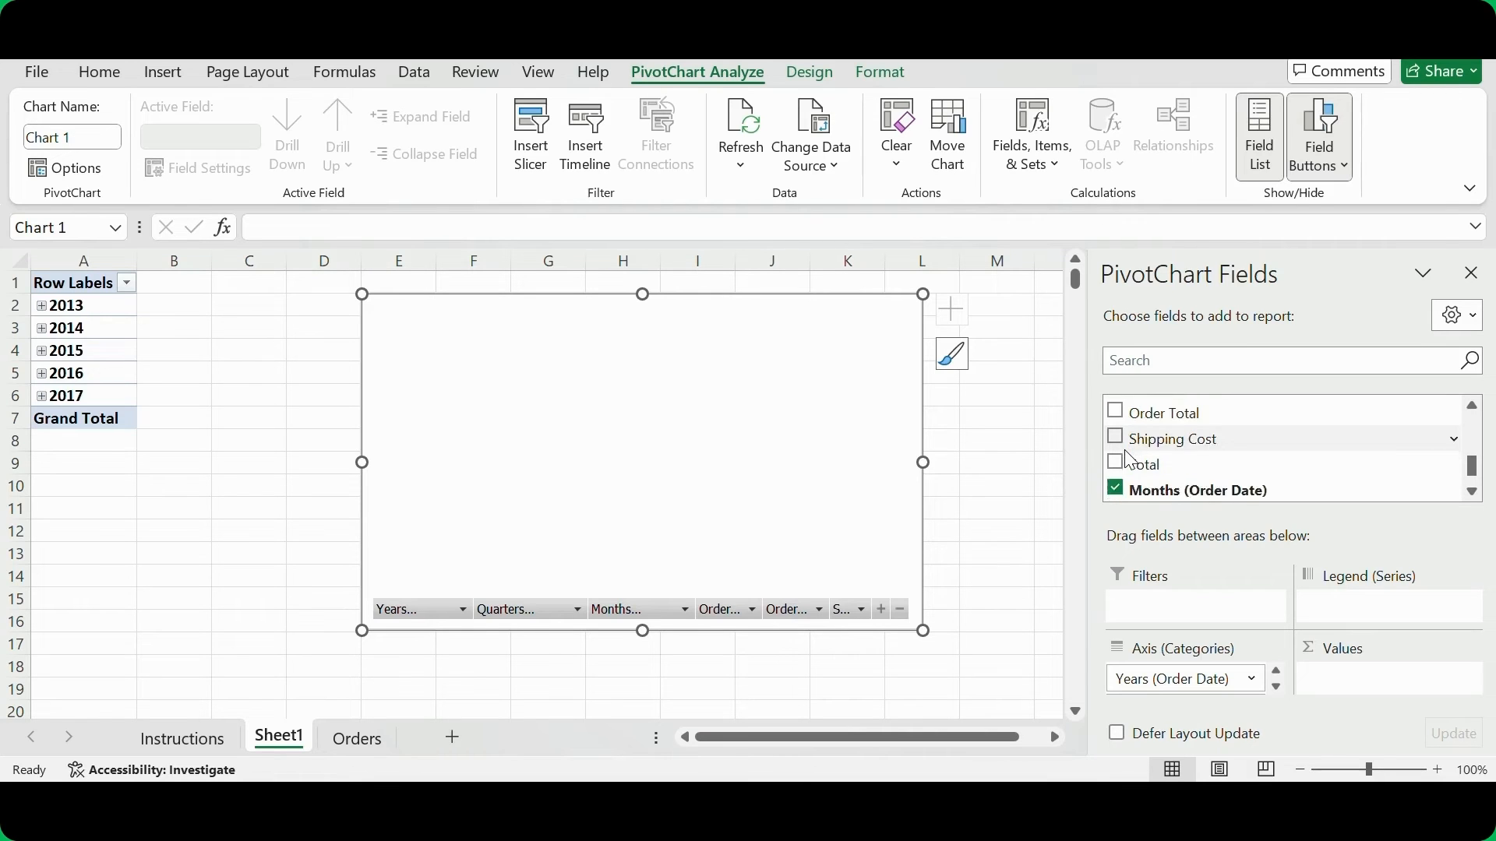
pyautogui.scroll(-1, 1131, 460)
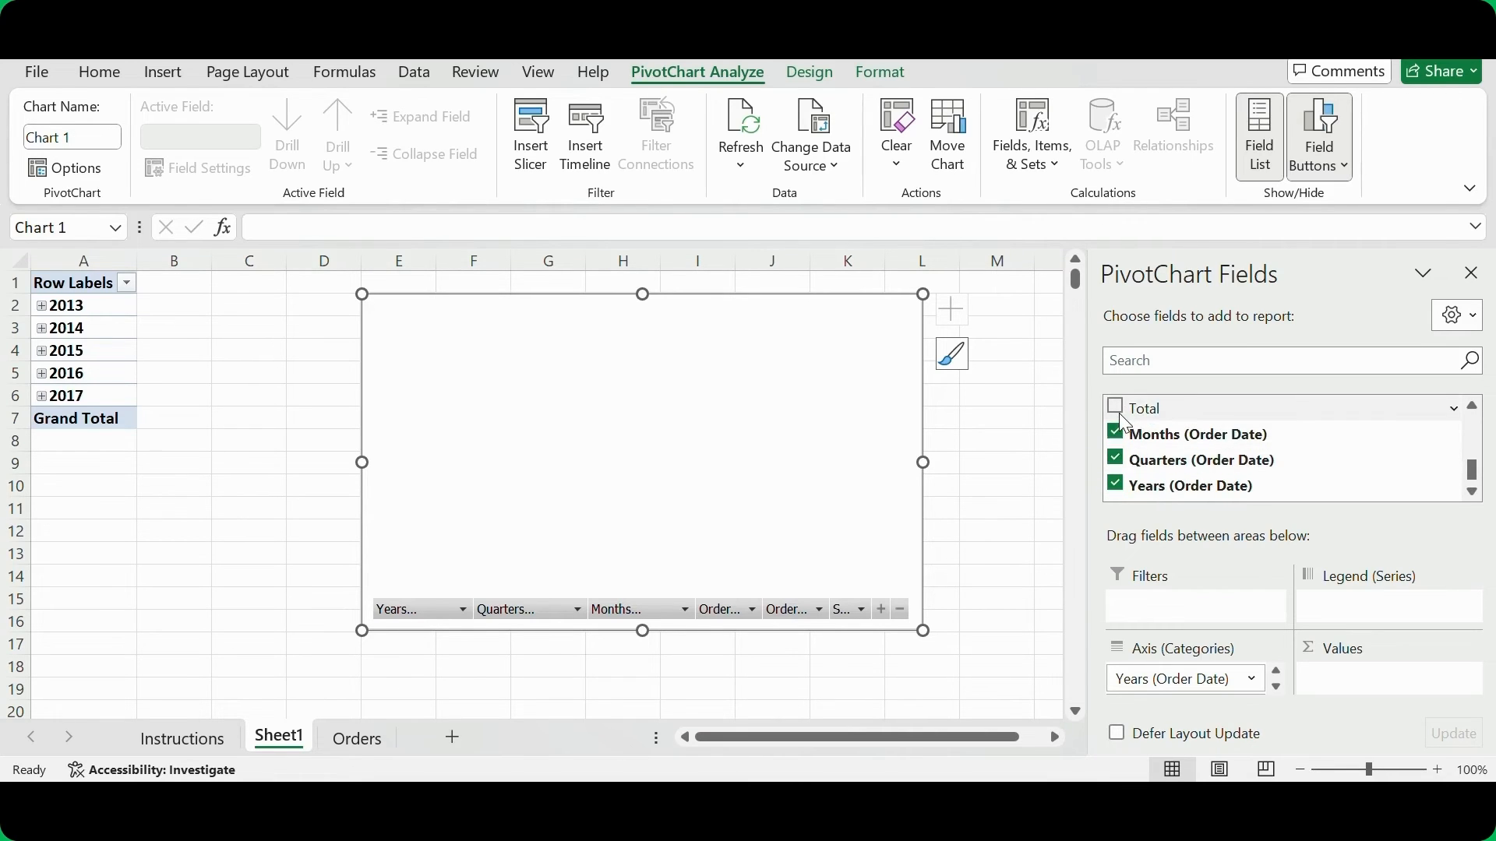
pyautogui.click(1117, 409)
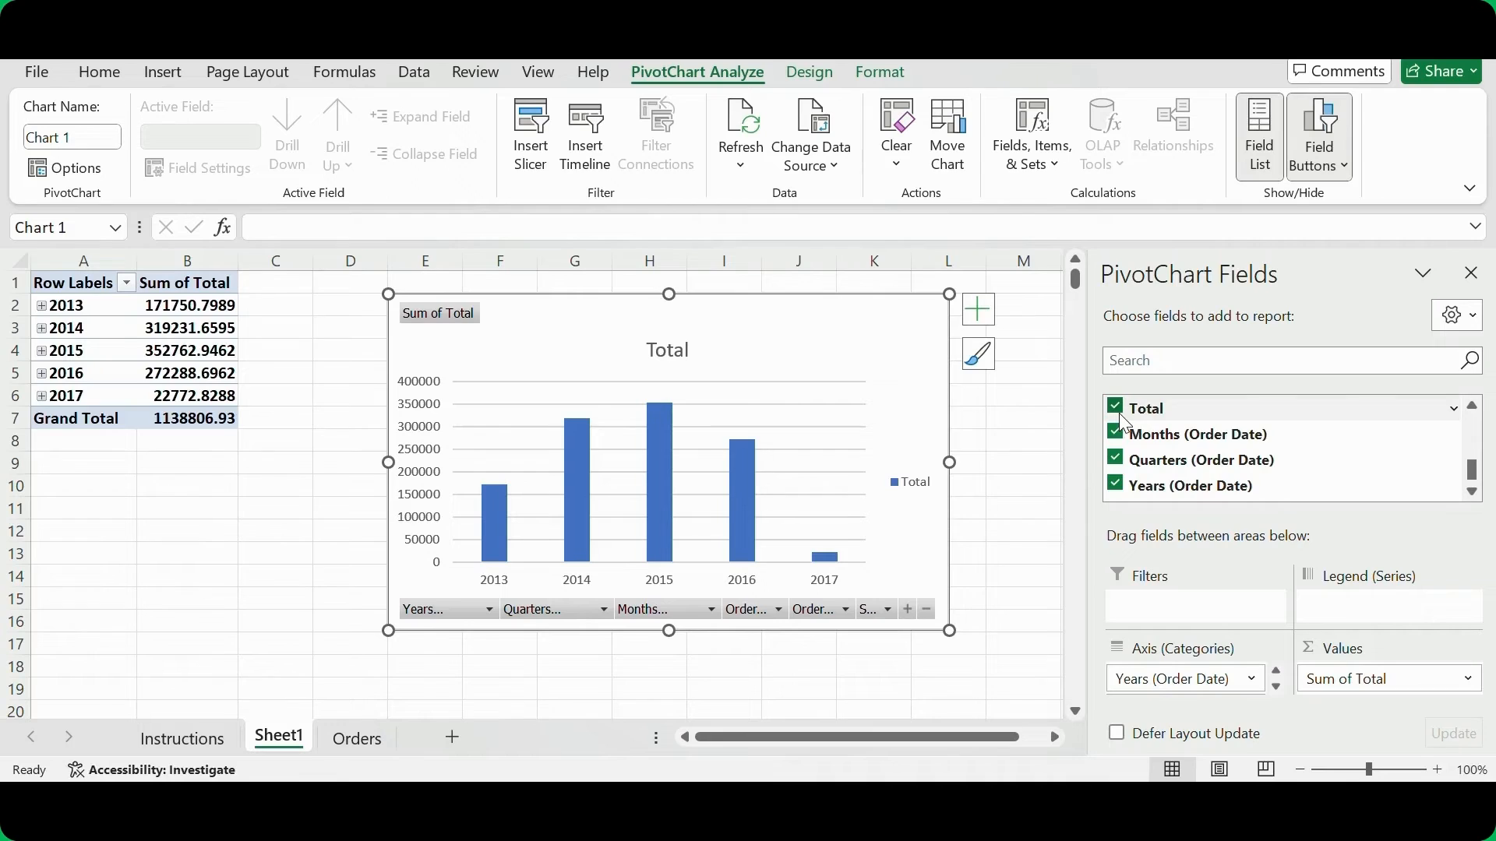
pyautogui.moveTo(1120, 416); pyautogui.dragTo(1328, 618)
pyautogui.scroll(-3, 1230, 682)
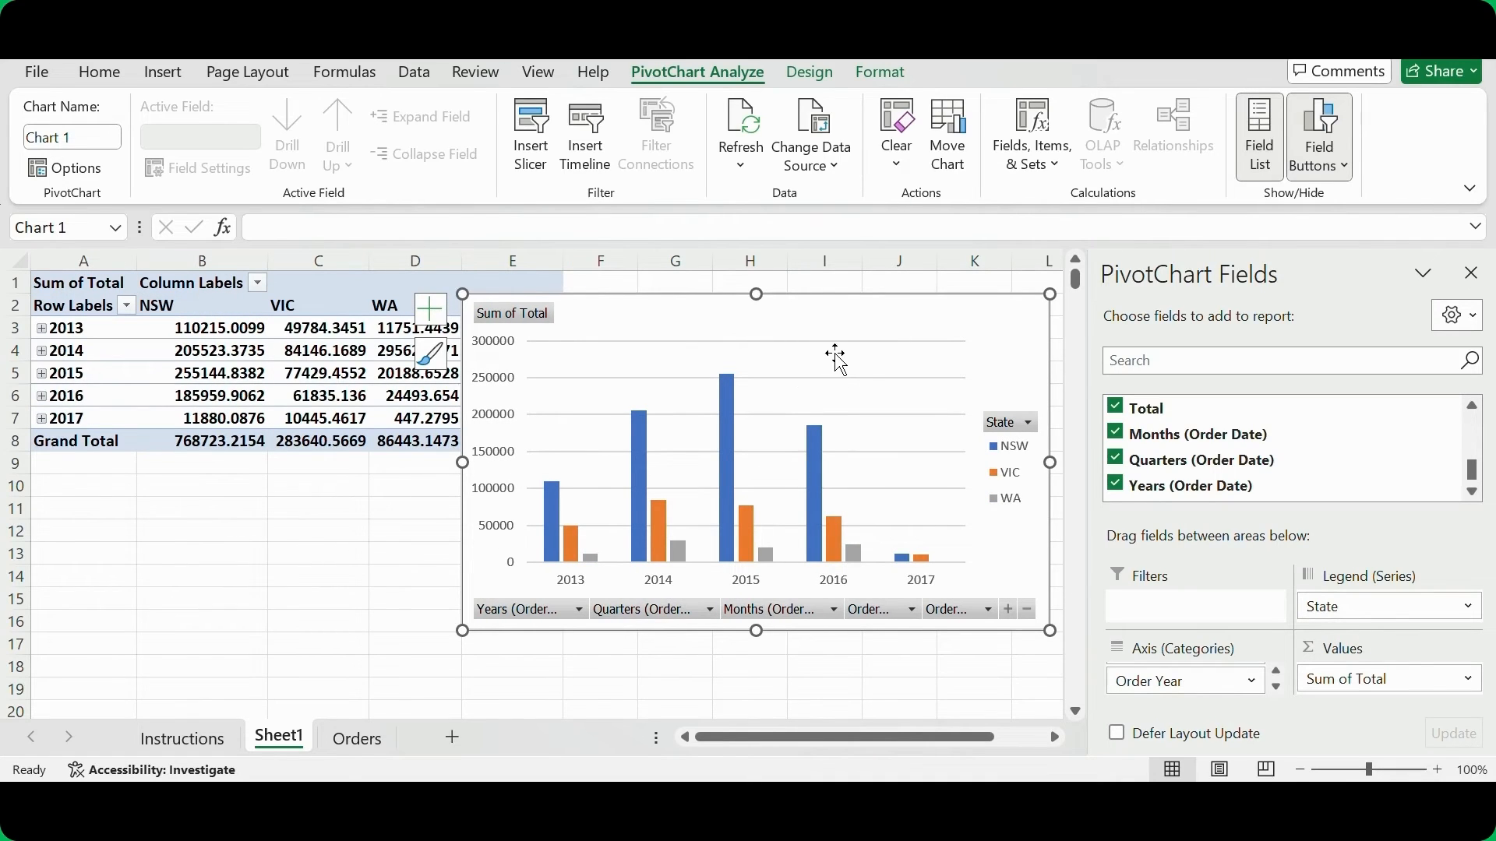
# - Close the PivotChart field list and move the chart clear of the pivot table's Grand Total column
pyautogui.click(1475, 276)
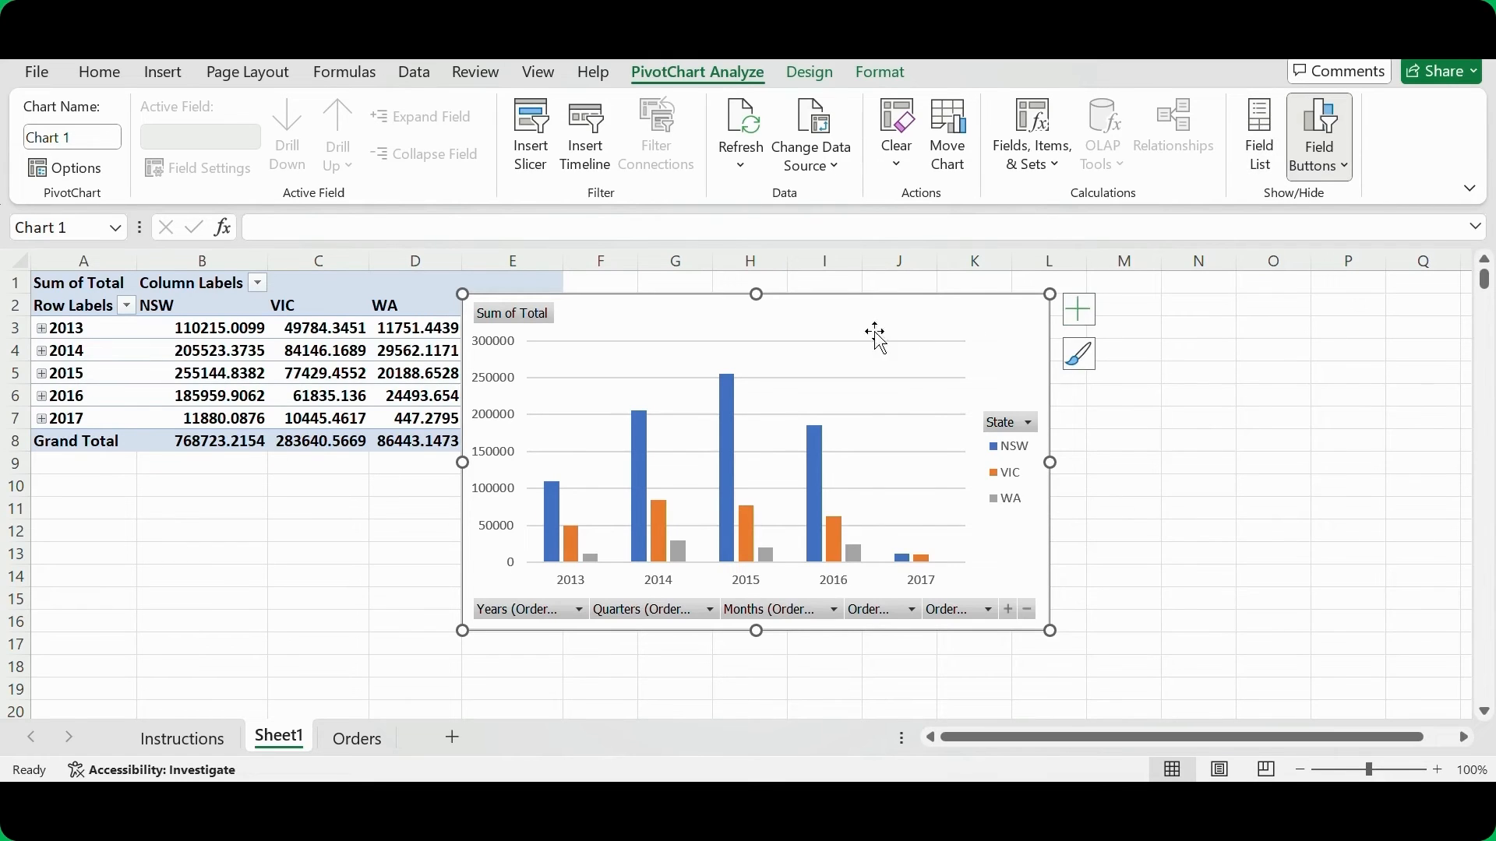
pyautogui.moveTo(891, 329); pyautogui.dragTo(990, 354)
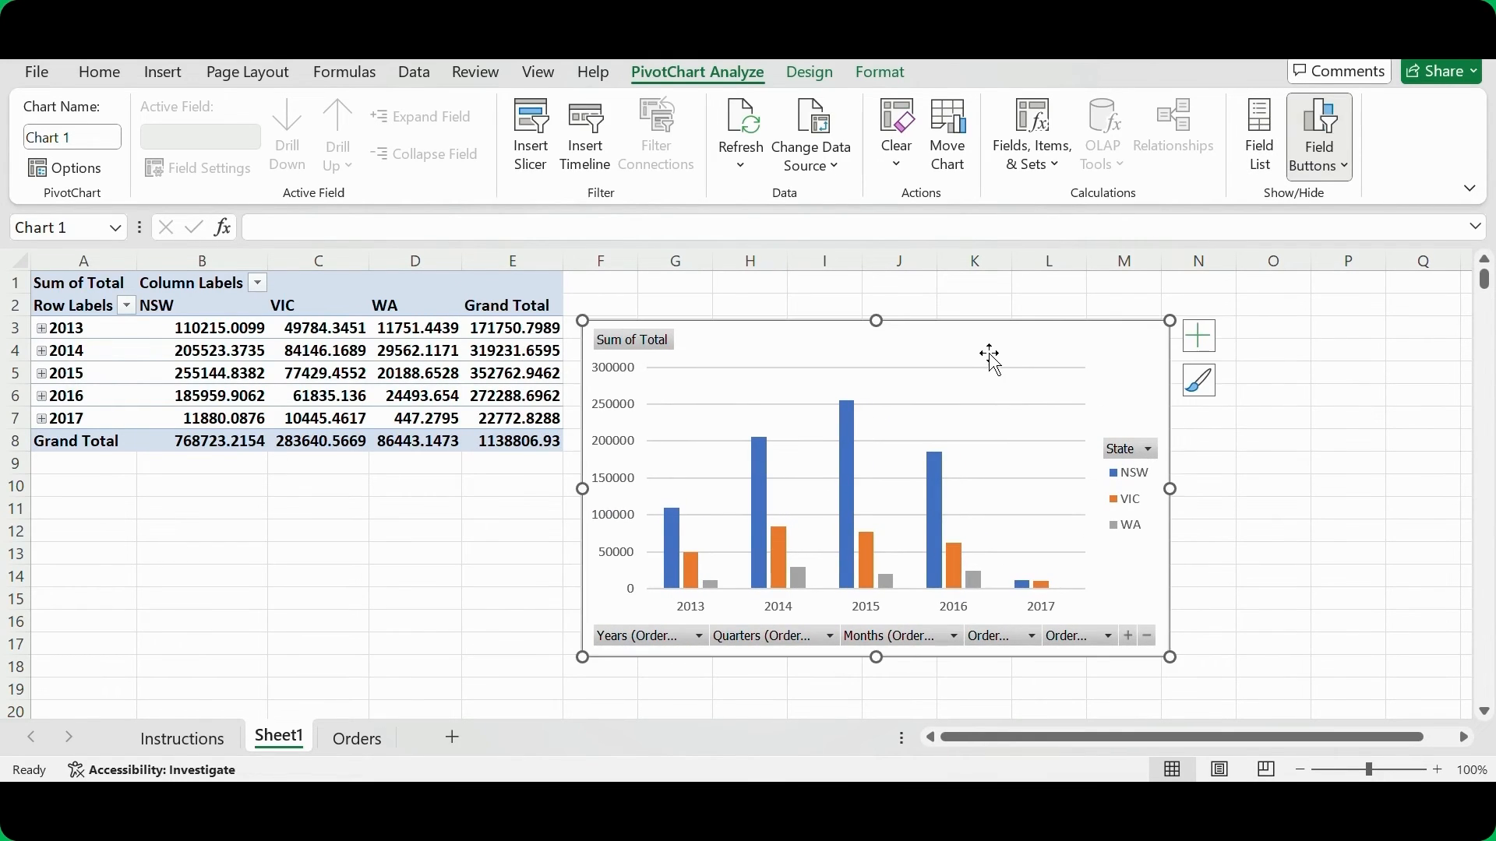
# - Insert a timeline for the Order Date field on the PivotChart
pyautogui.click(582, 168)
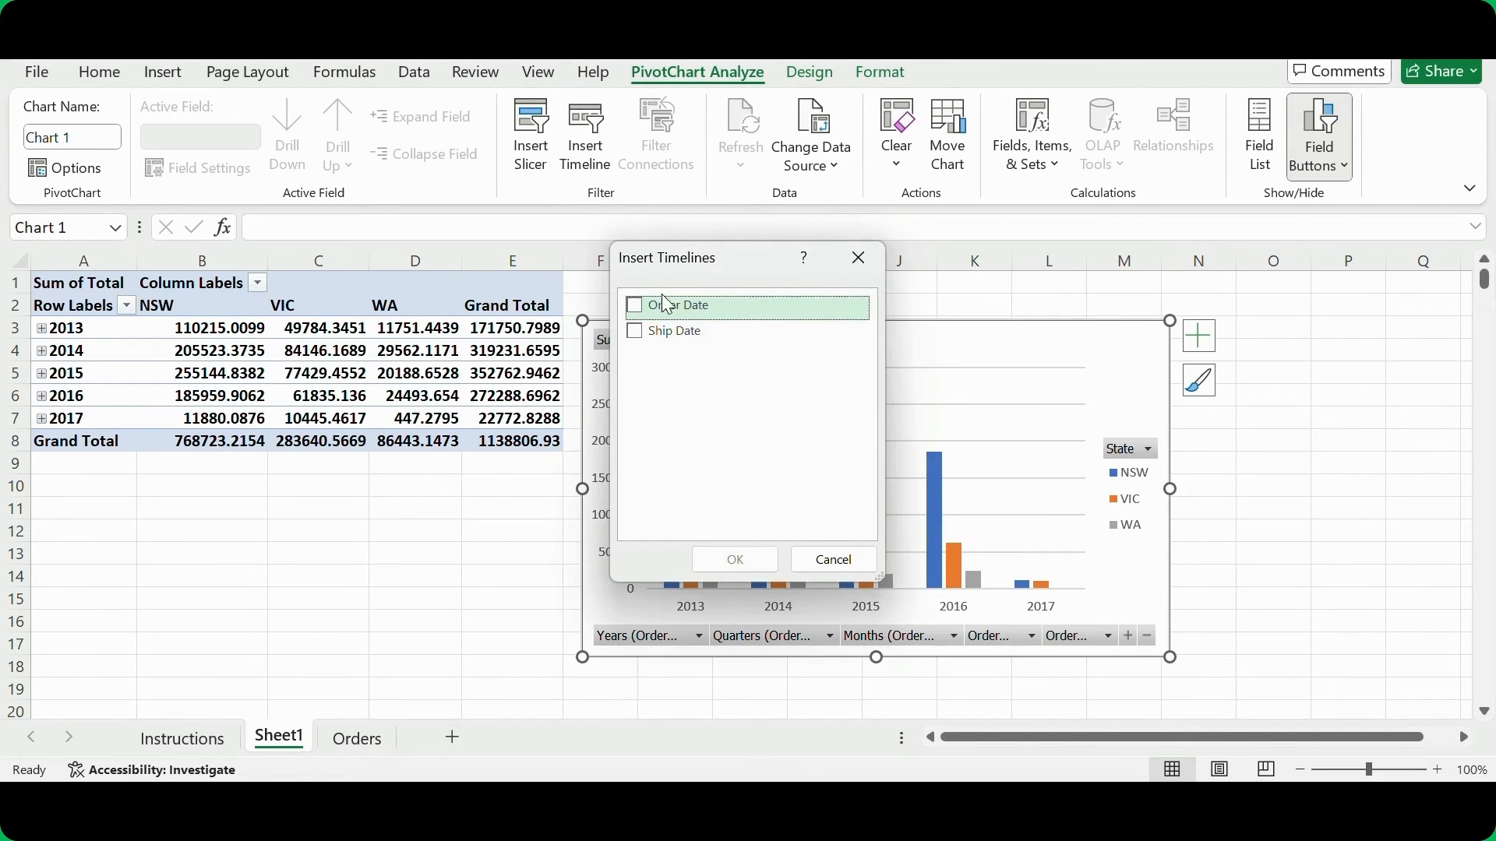
pyautogui.click(666, 306)
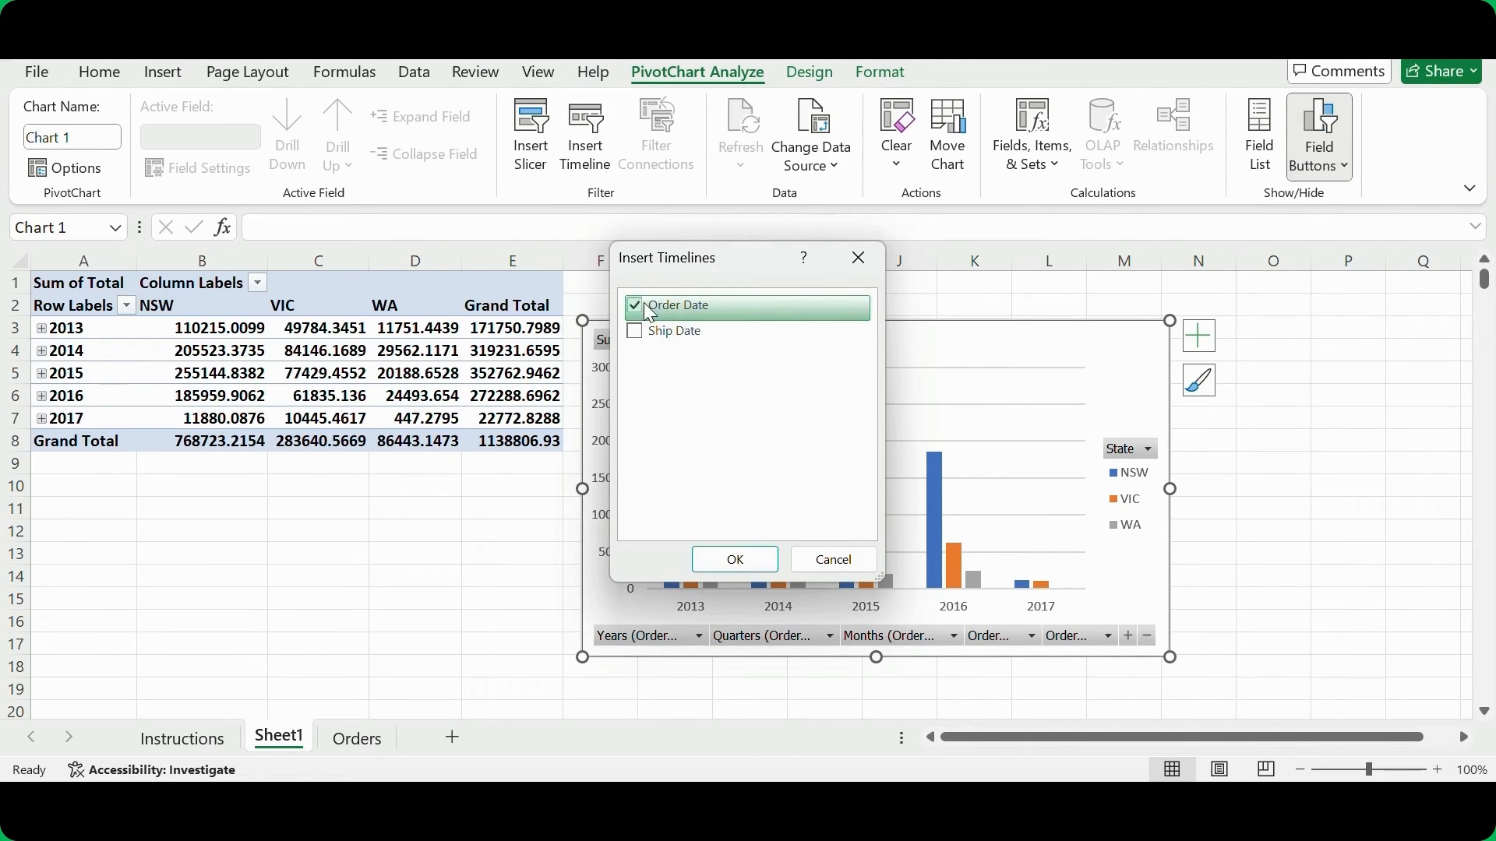
pyautogui.click(725, 561)
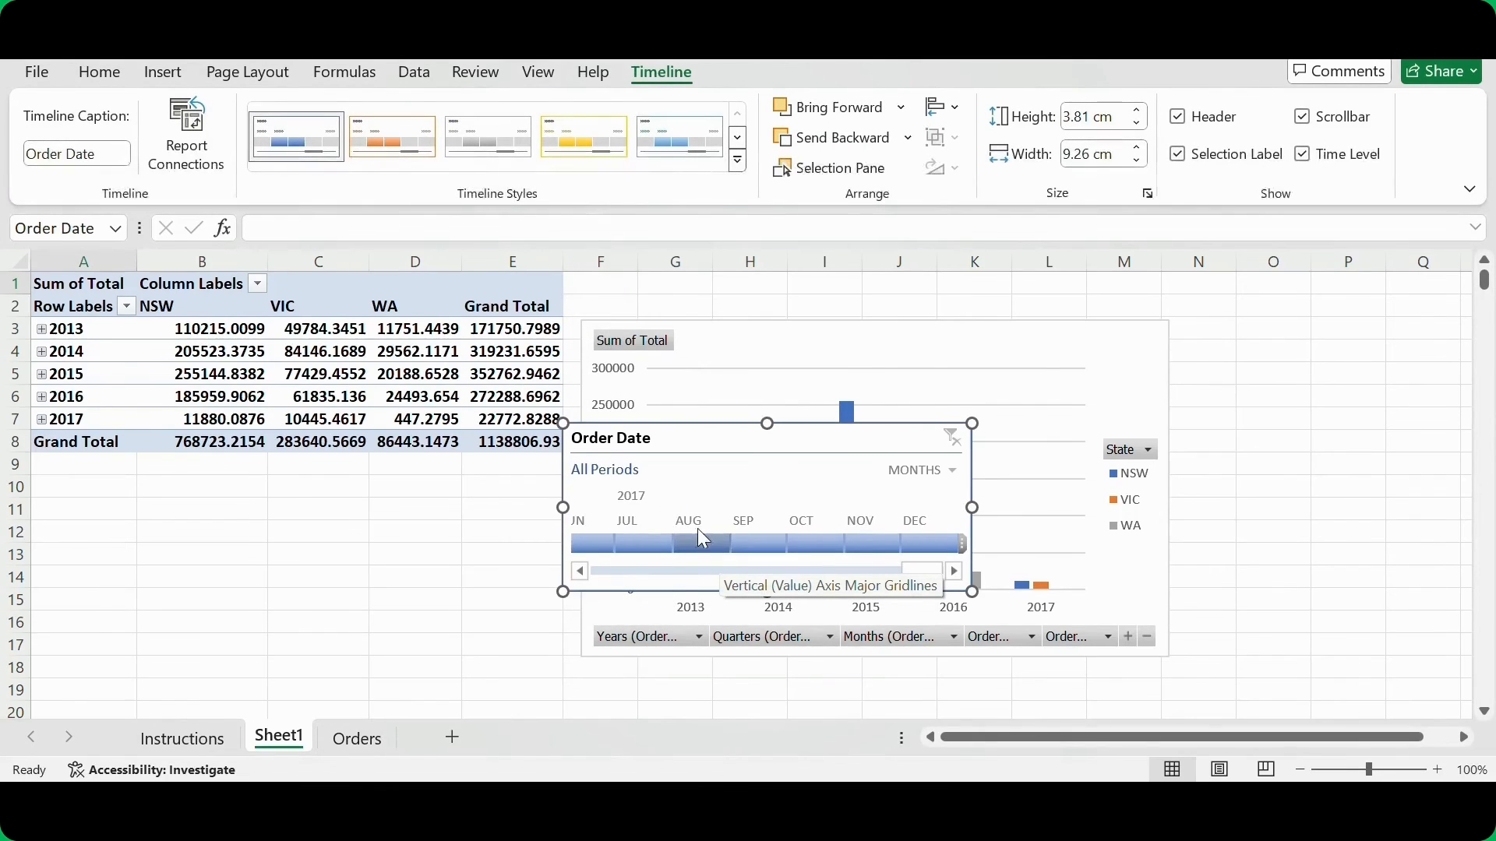
# - Switch the Order Date timeline's time level to quarters, to days and back to months
pyautogui.click(952, 475)
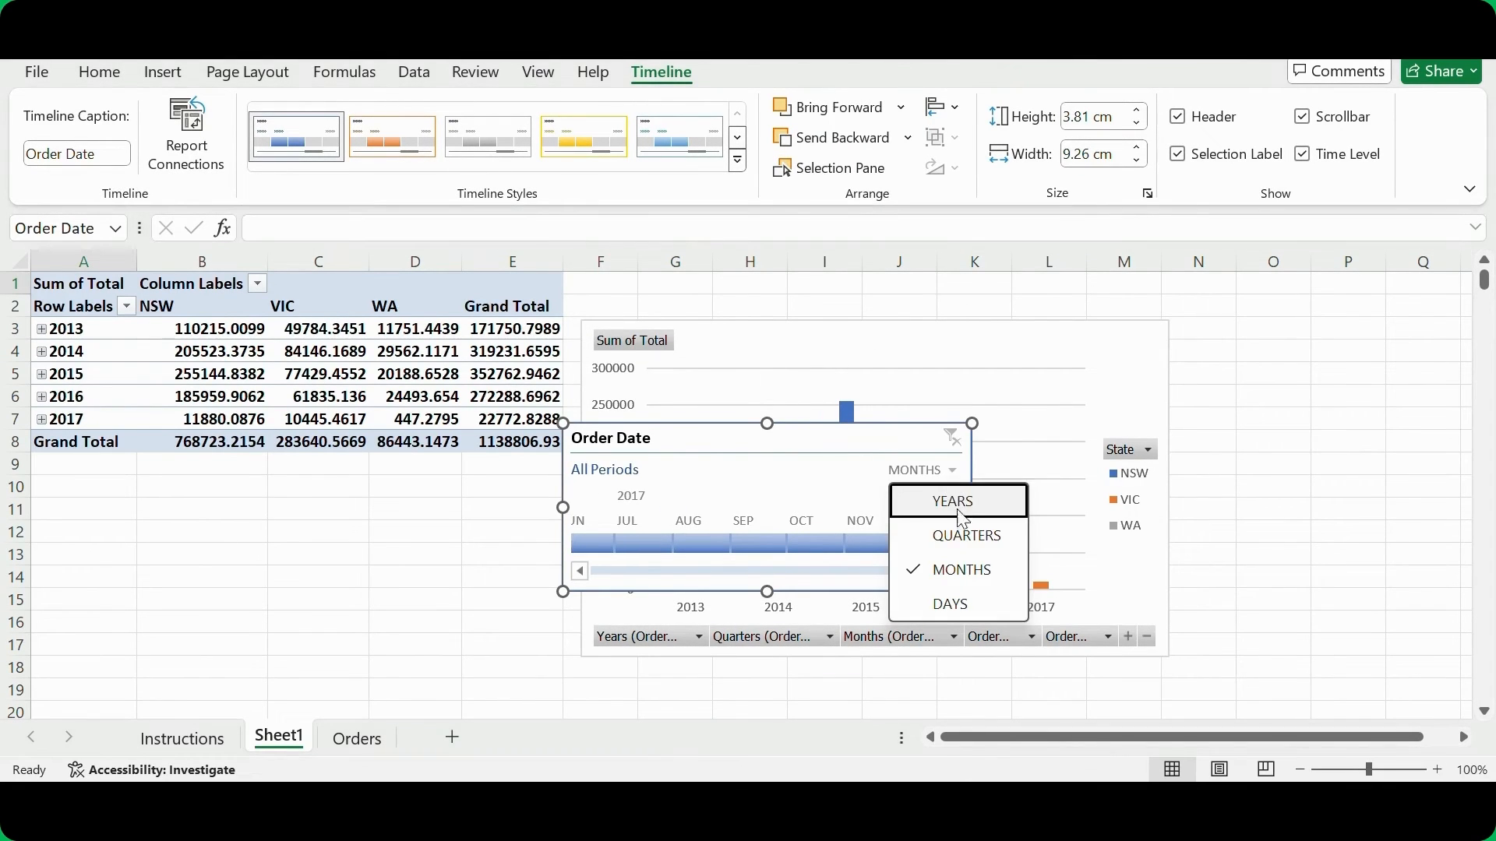
pyautogui.click(957, 537)
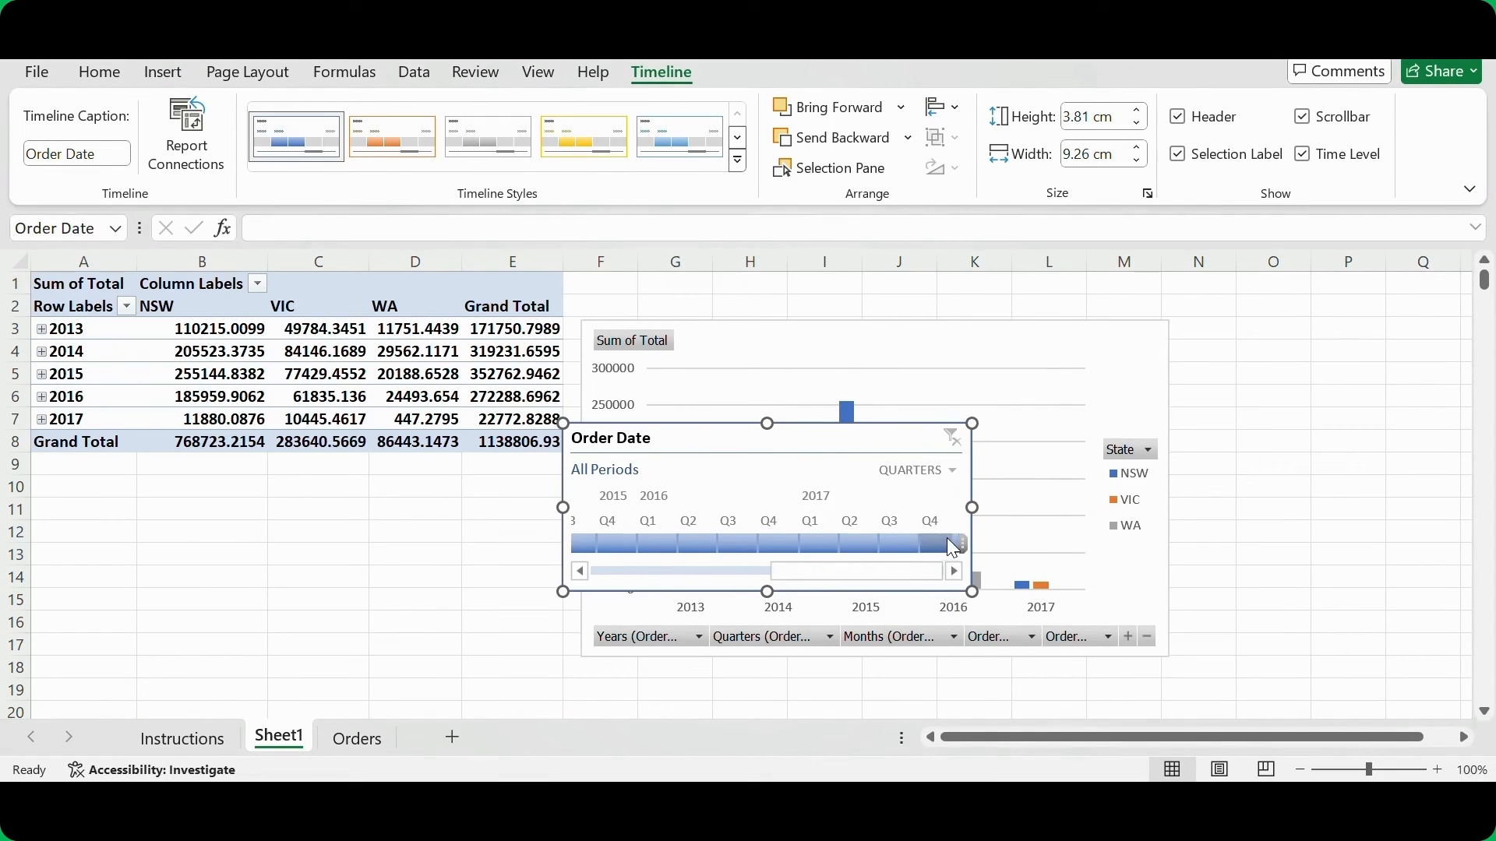
pyautogui.click(946, 471)
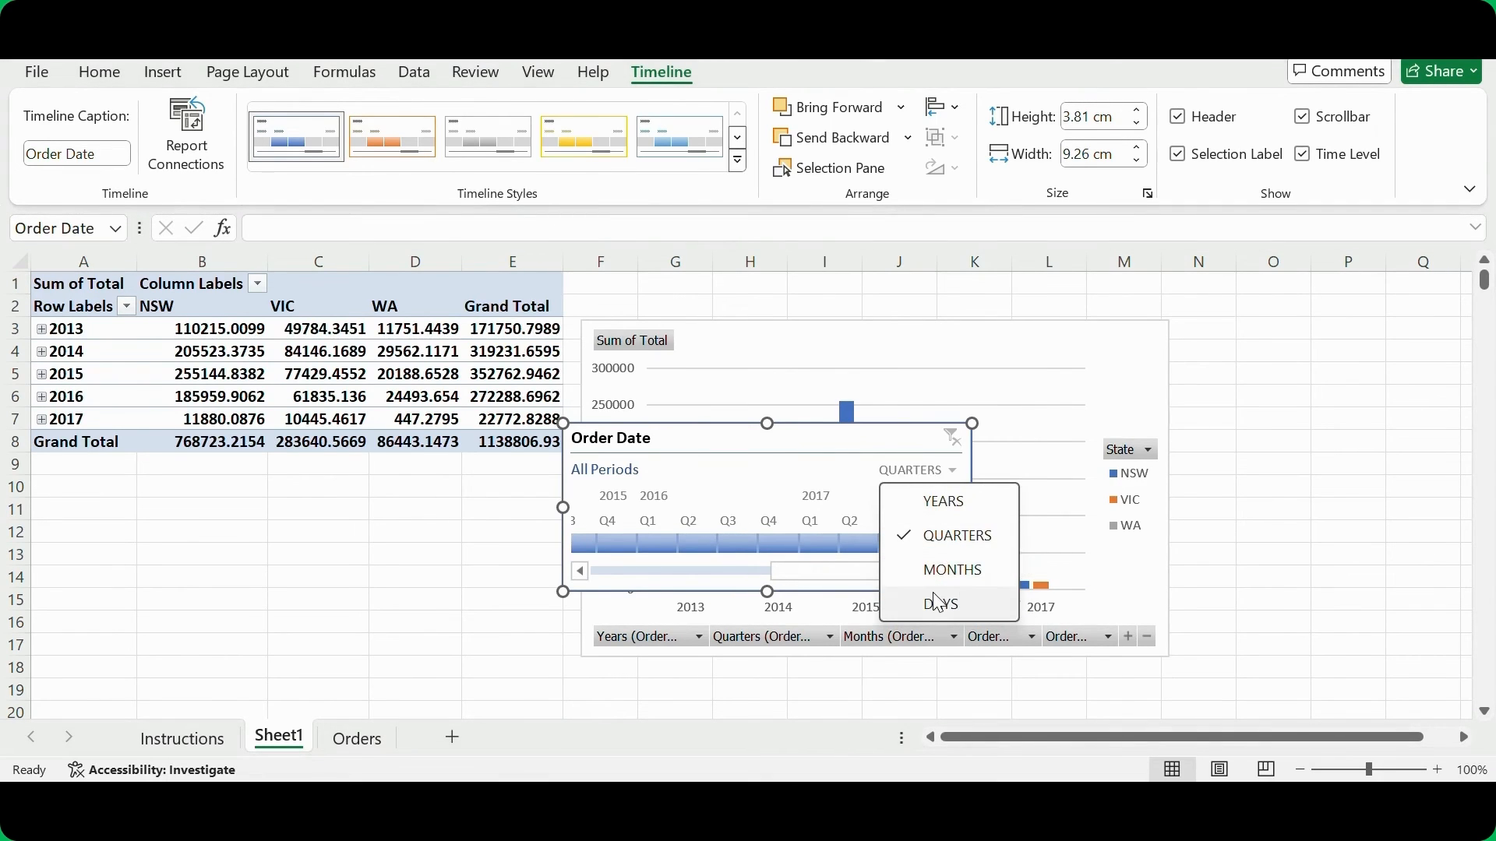
pyautogui.click(943, 605)
pyautogui.click(935, 471)
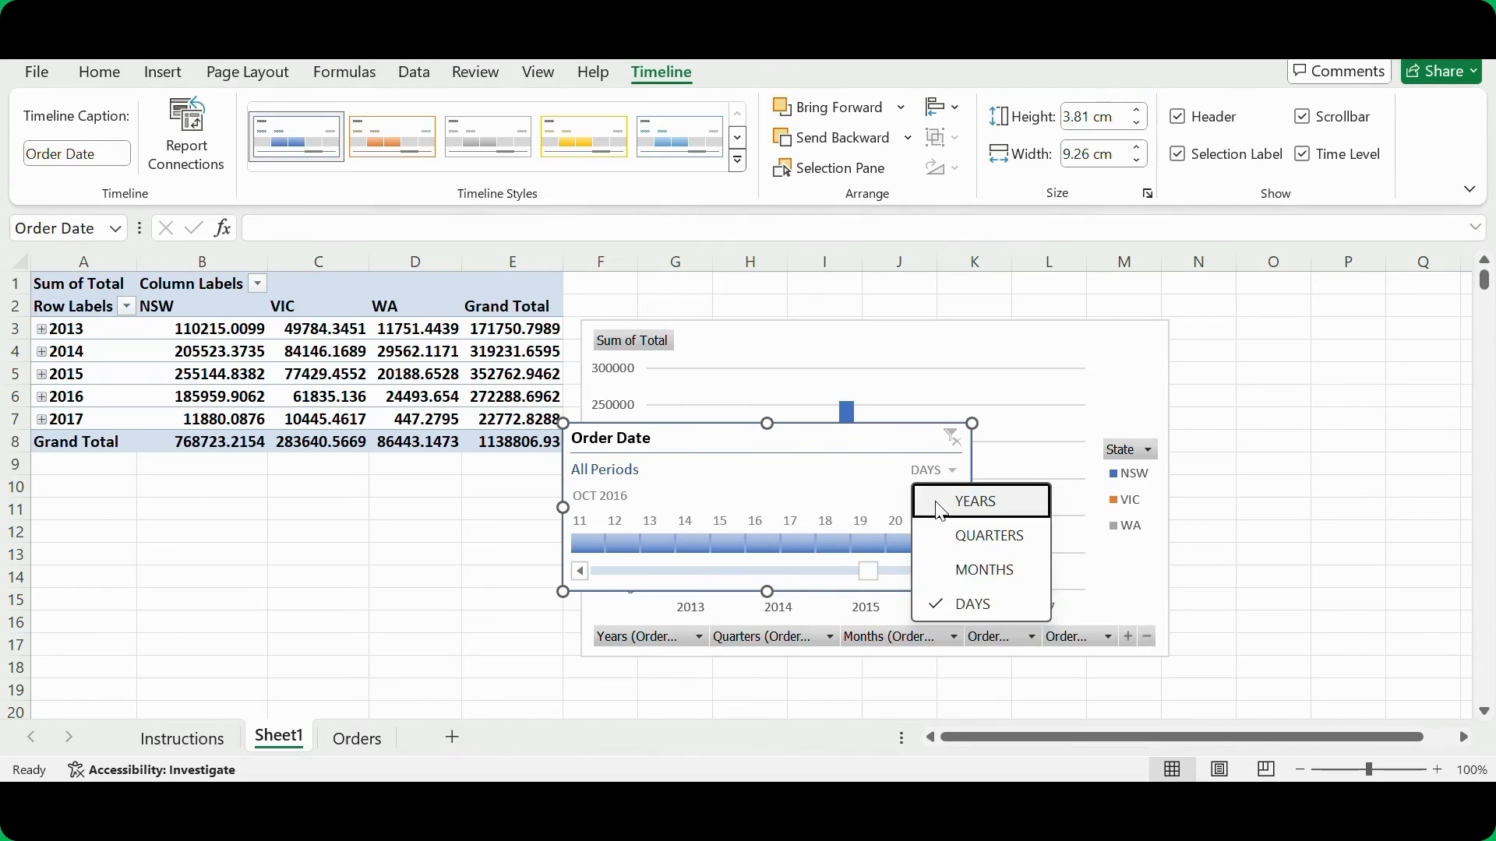
pyautogui.click(952, 571)
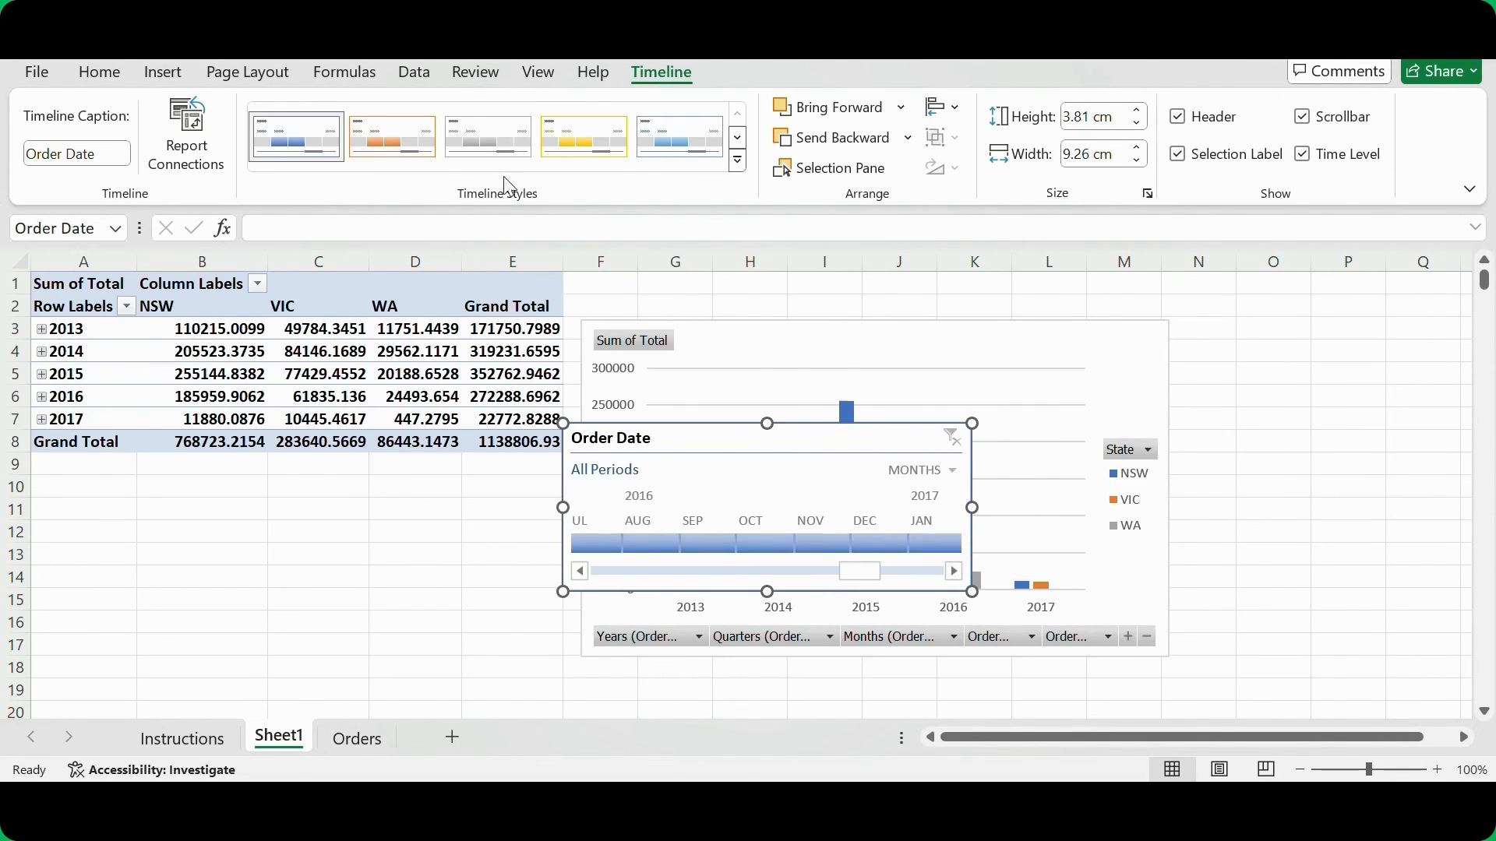
# - Try the light orange and yellow styles on the Order Date timeline and settle on the light blue style
pyautogui.click(430, 134)
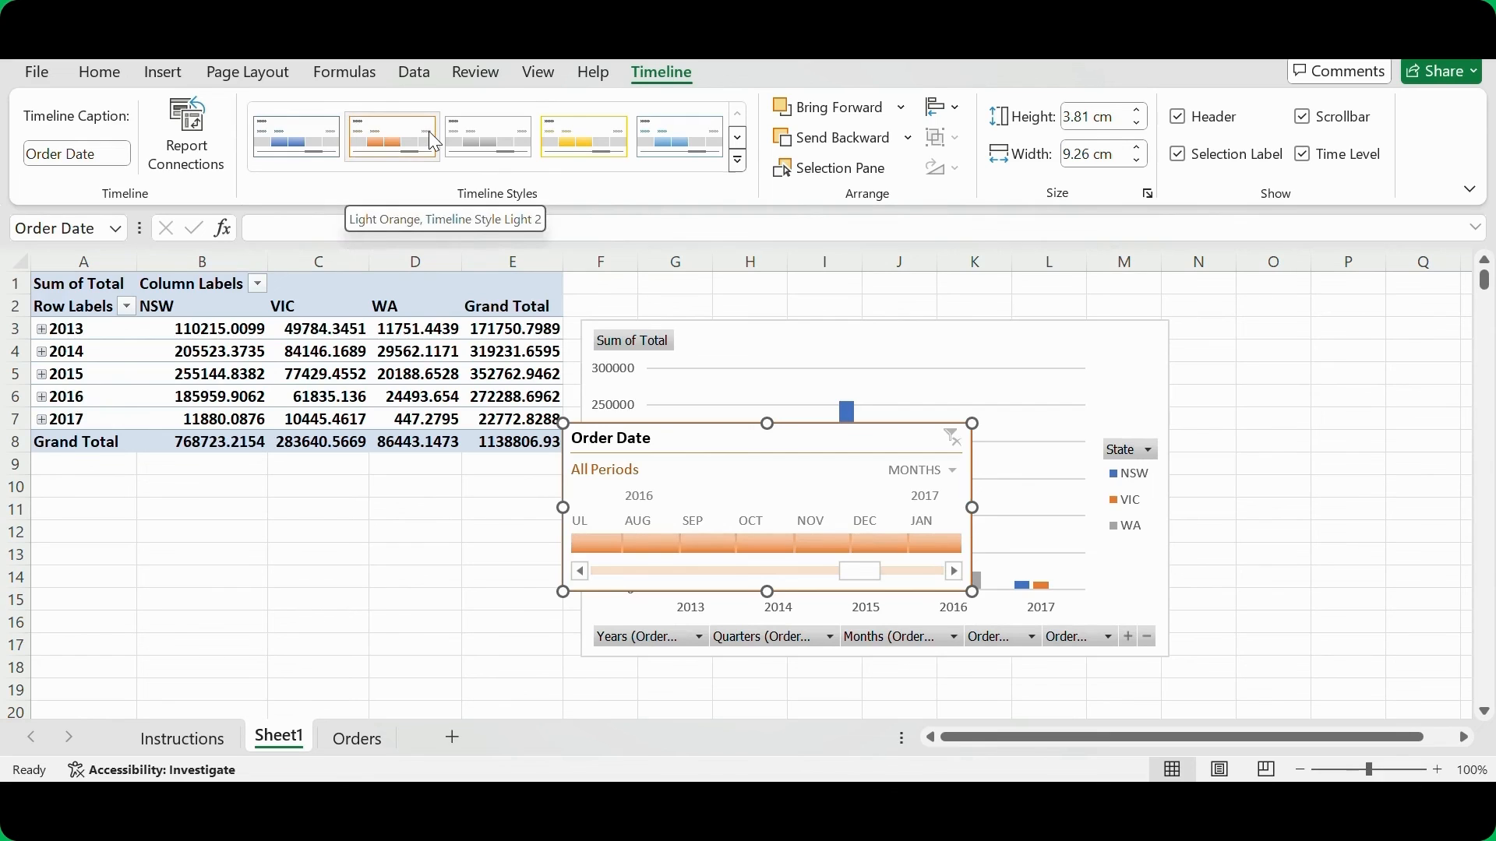
pyautogui.click(475, 142)
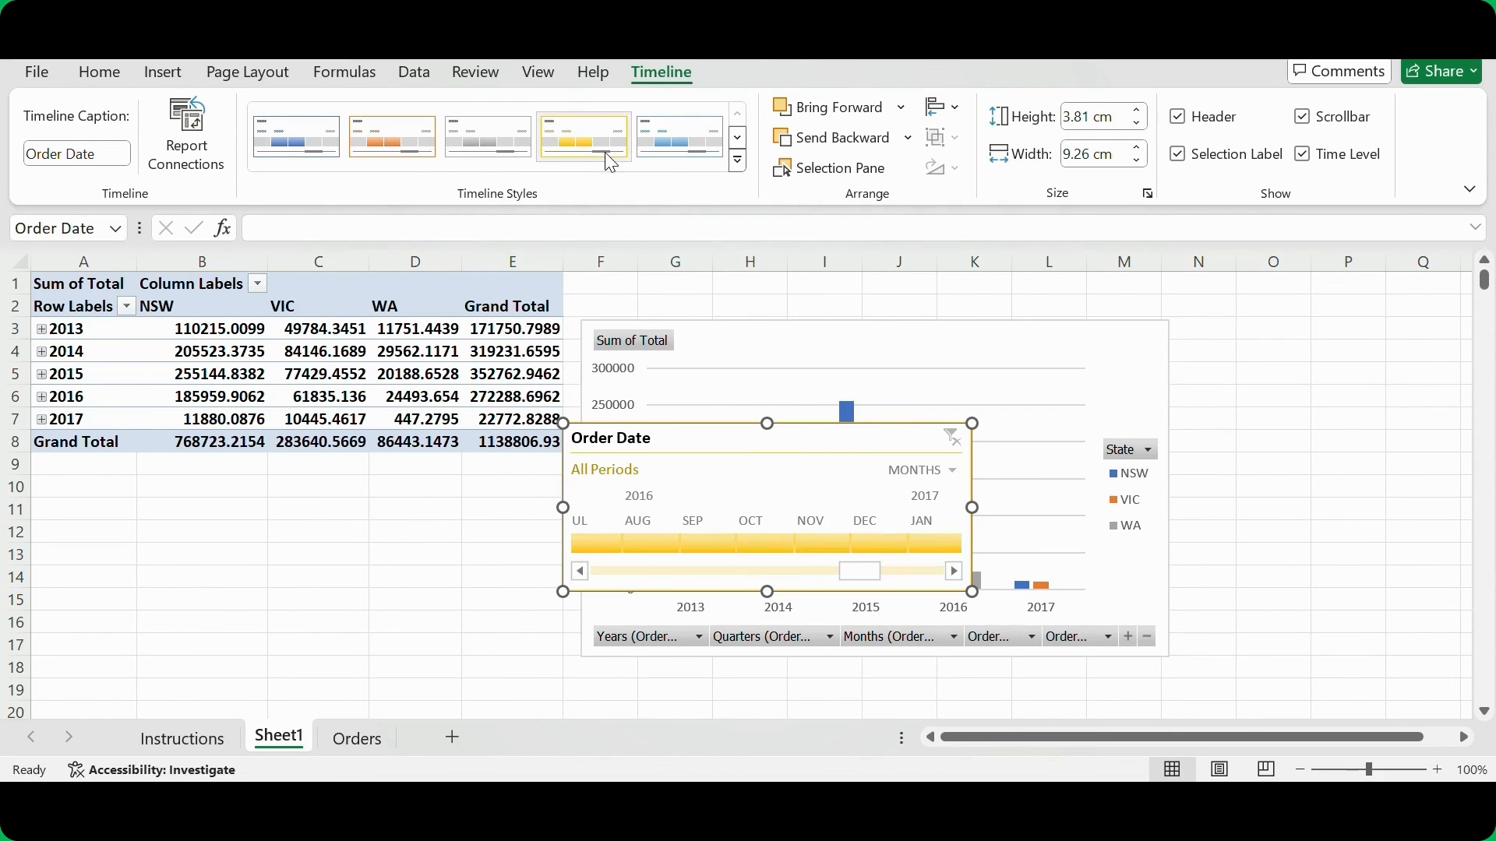
pyautogui.click(661, 160)
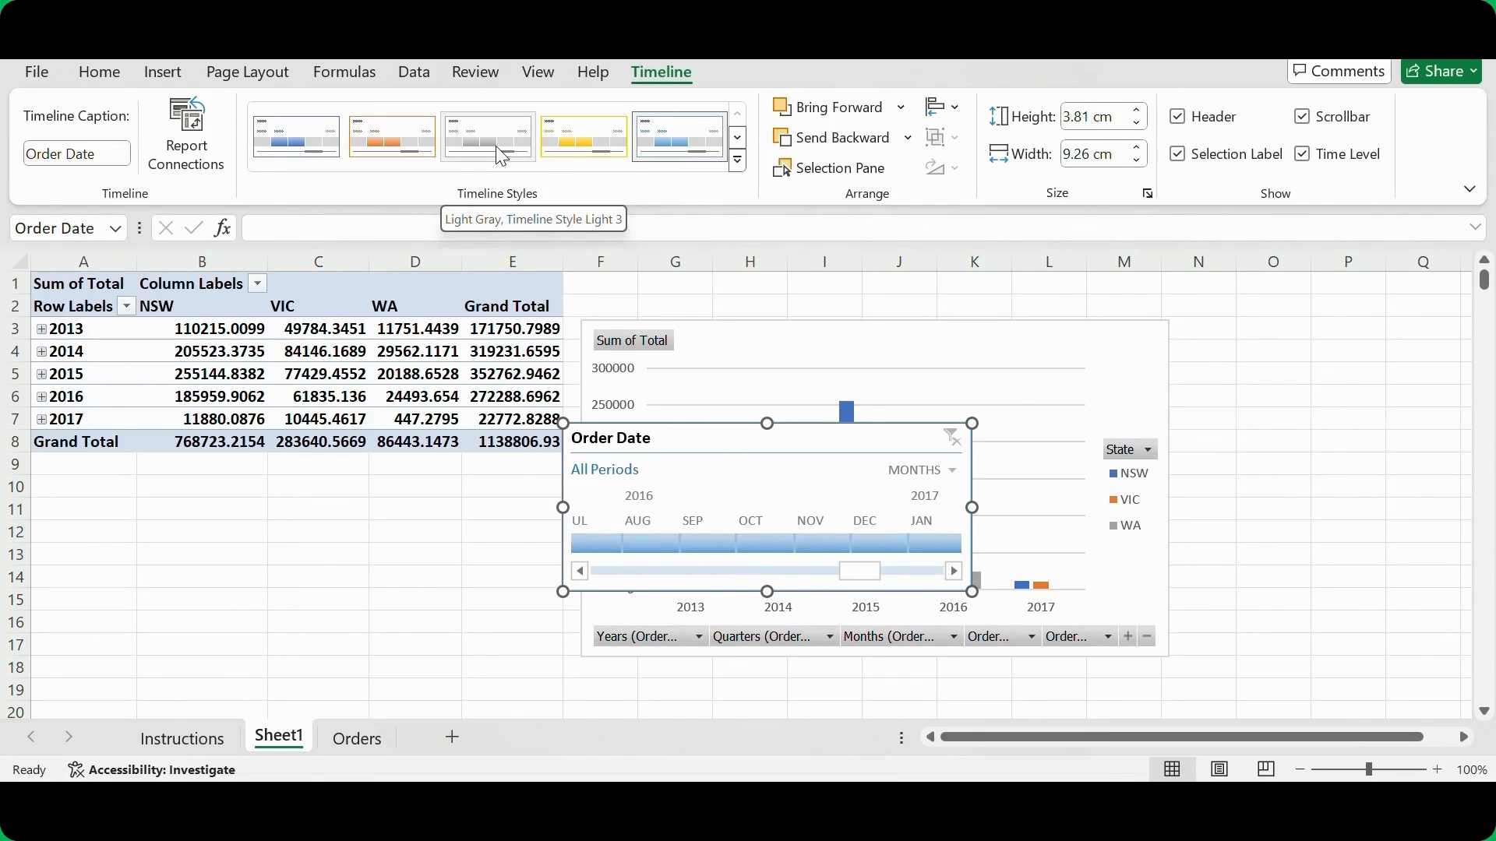
# - Resize the Order Date timeline to a height of 3.8 cm and a width of 9.2 cm
pyautogui.click(1129, 125)
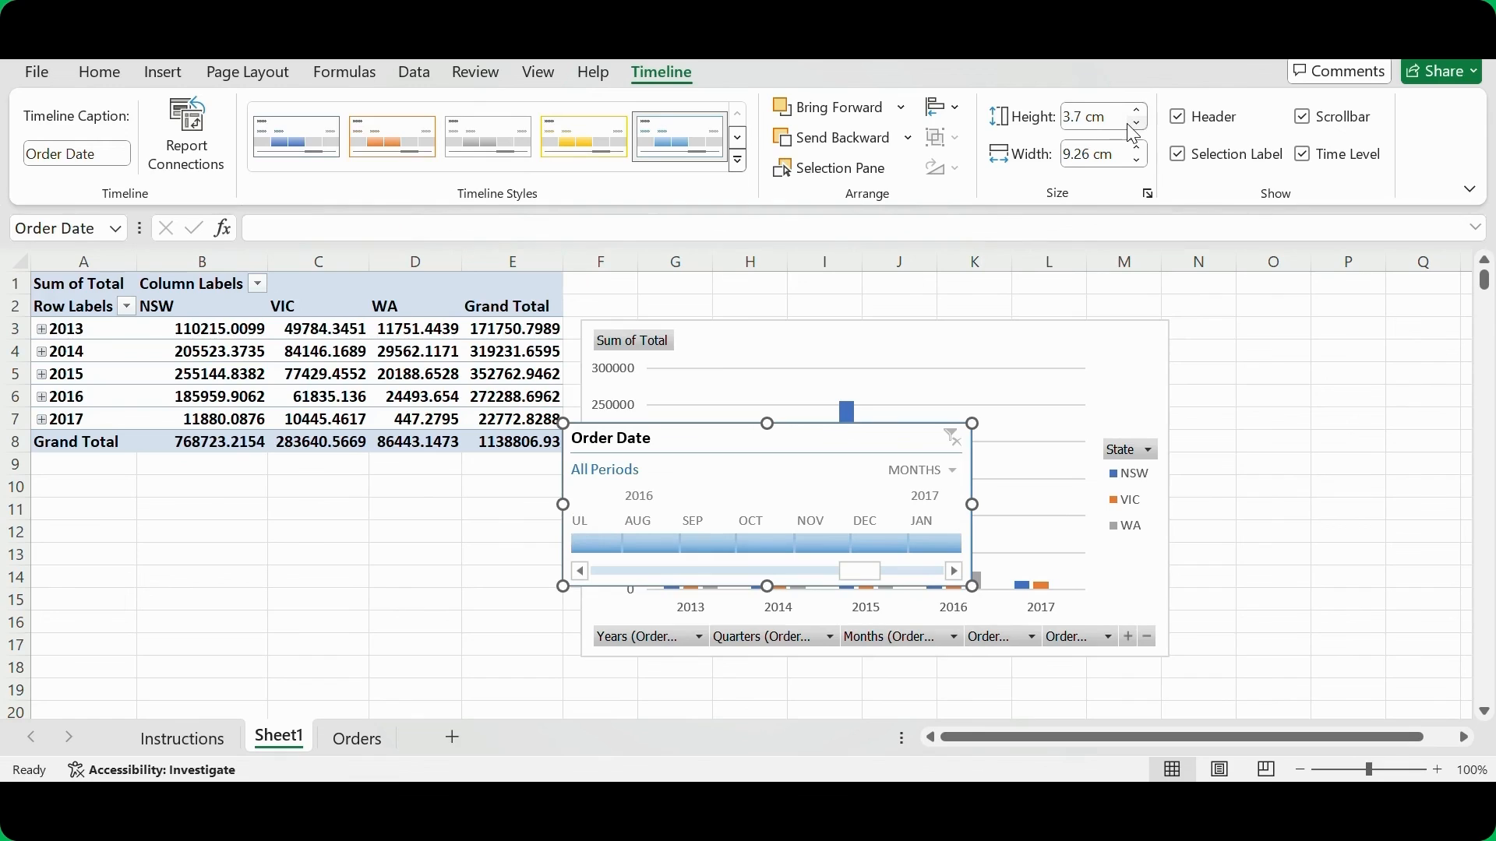
pyautogui.click(1138, 110)
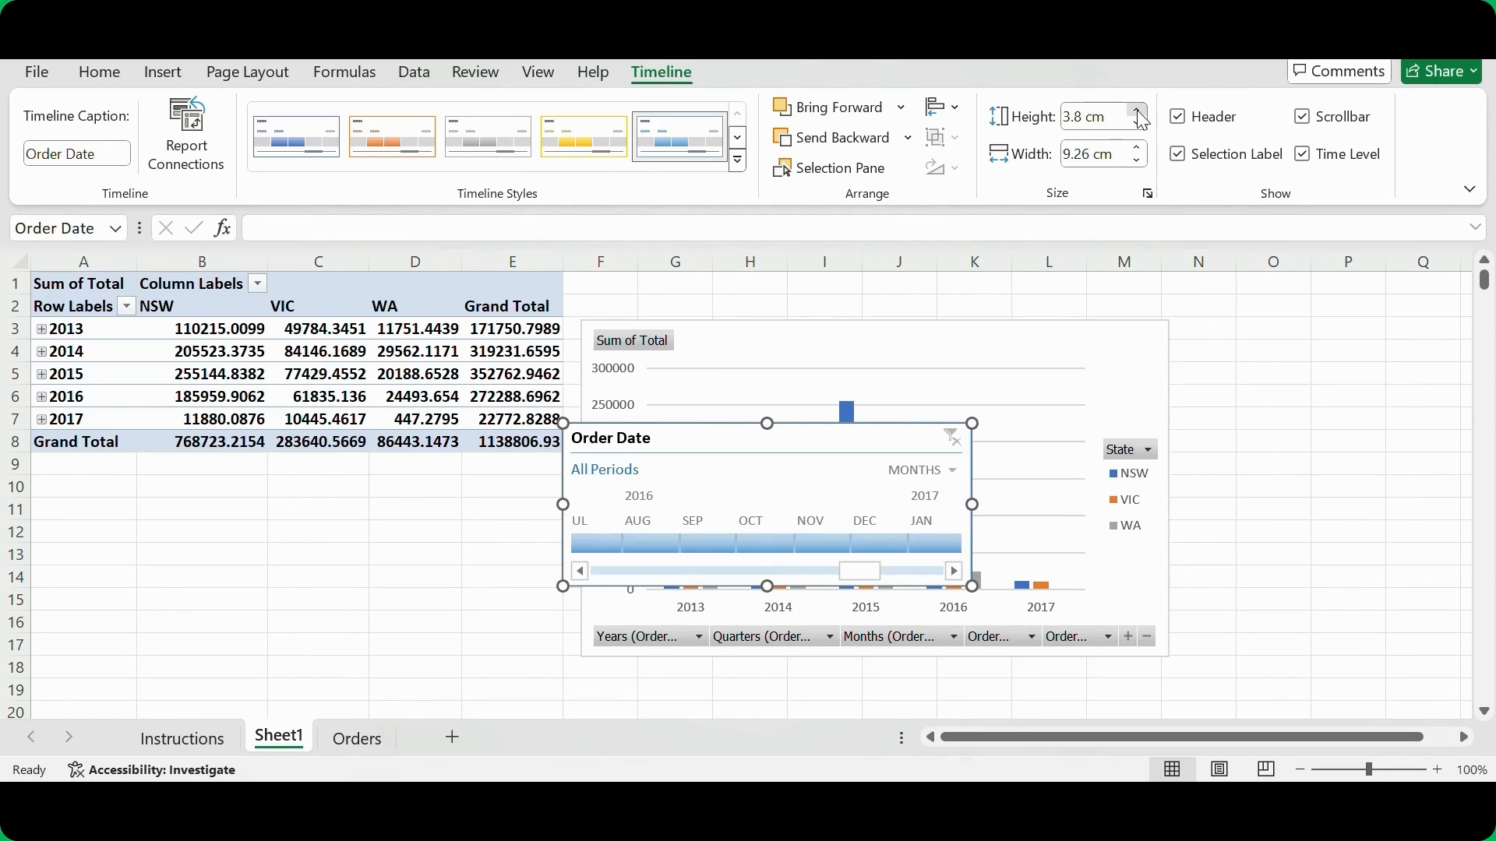
pyautogui.click(1139, 161)
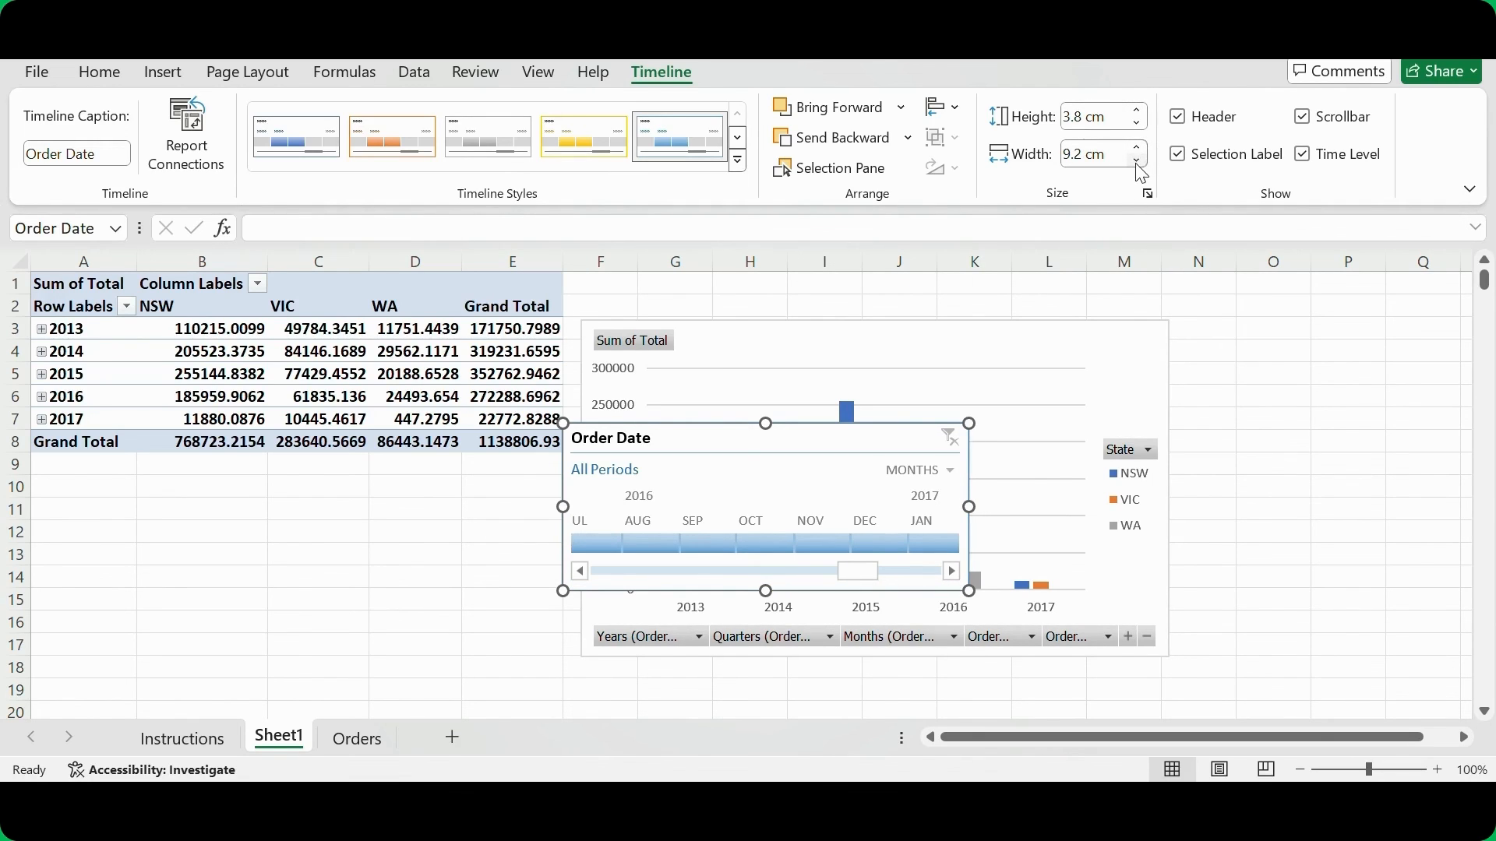